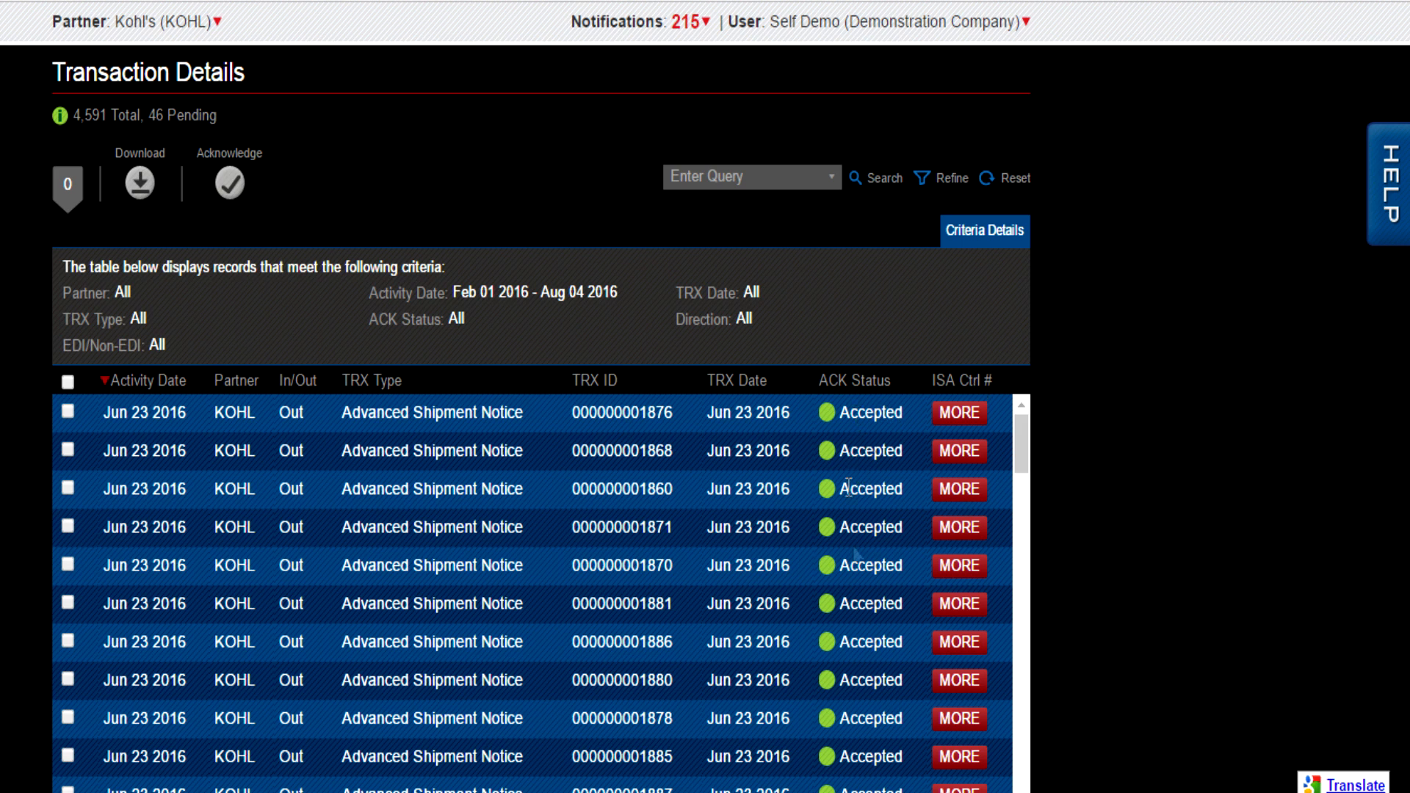
Open the transaction refinement options and review the choices for partner, TRX type, ACK status, direction and EDI/Non-EDI
mouse_move(856, 447)
left_click(949, 182)
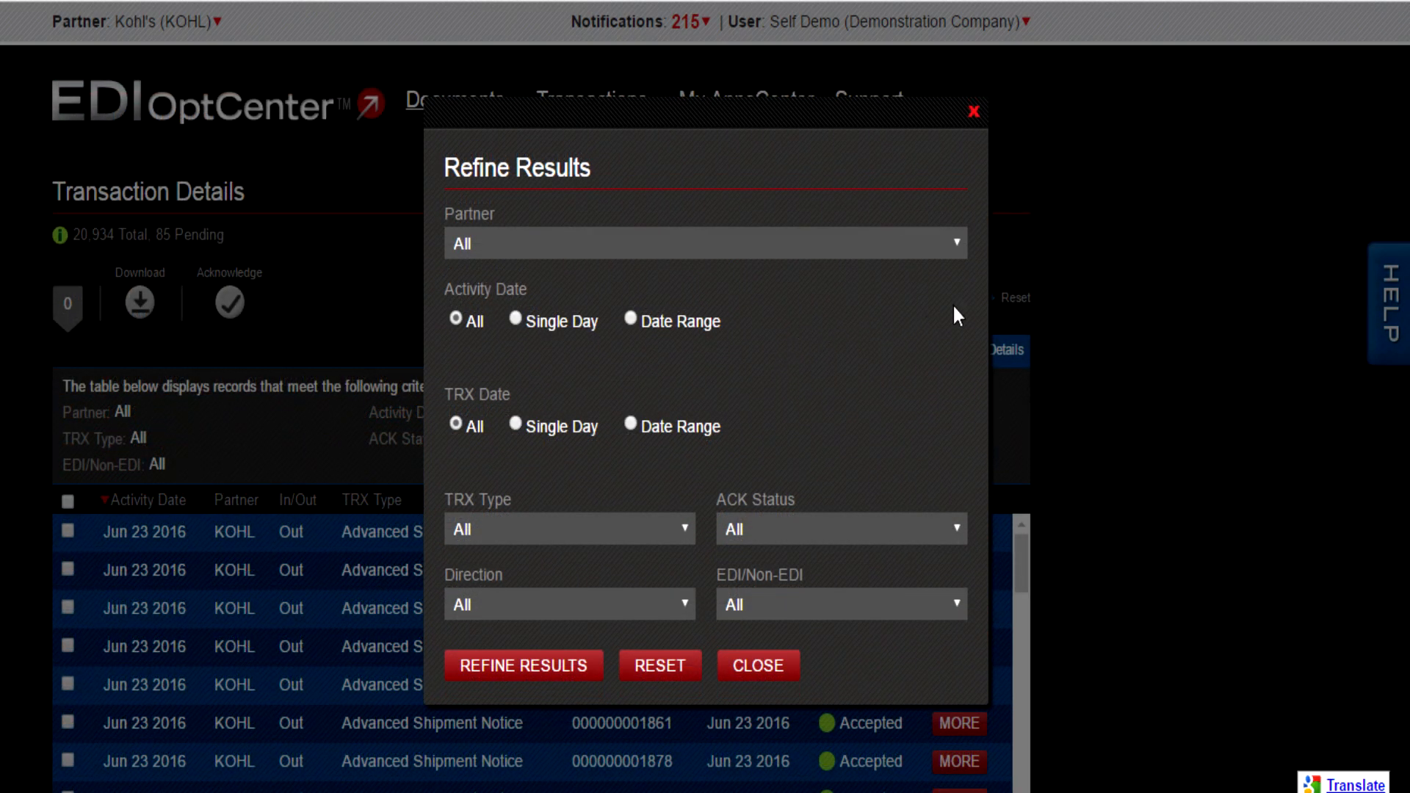
left_click(952, 253)
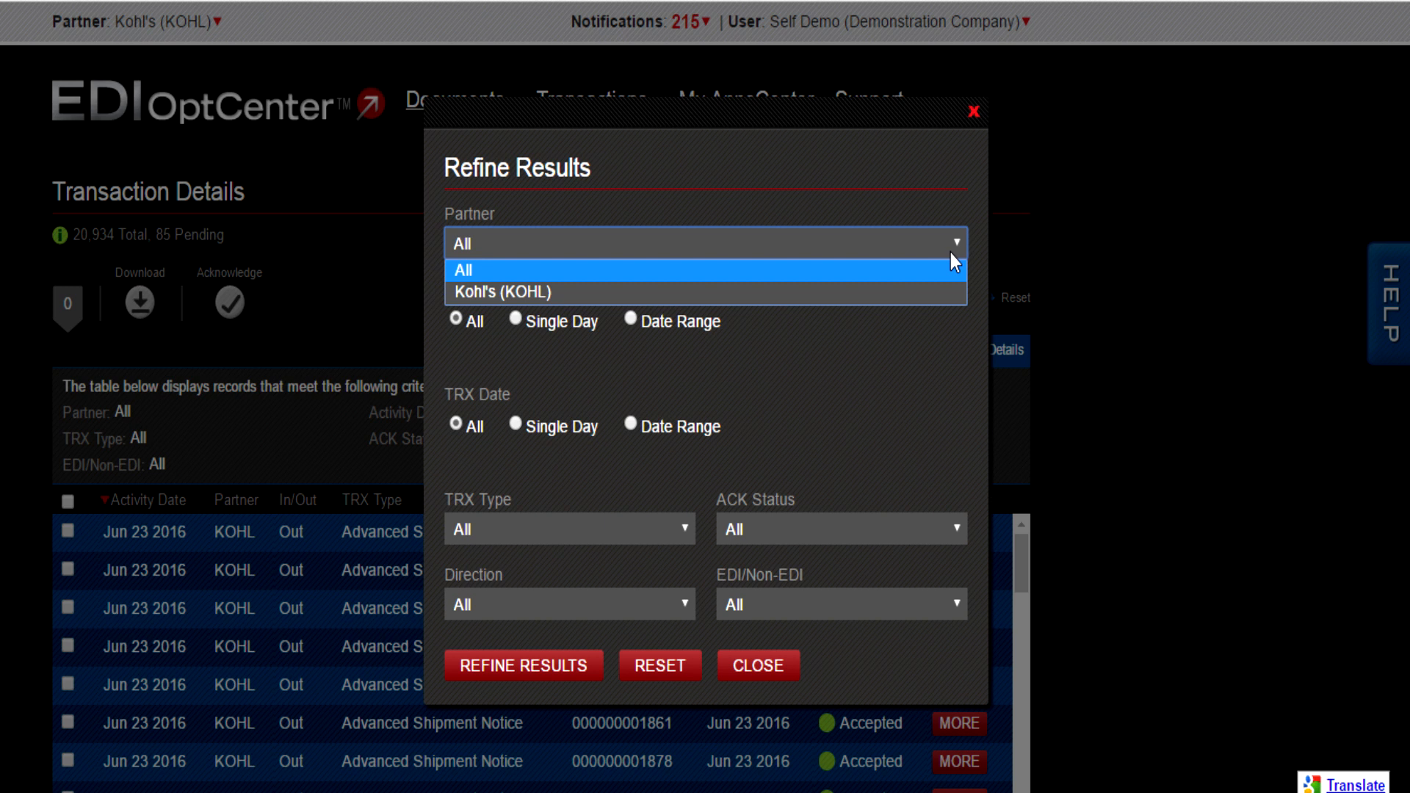
left_click(929, 356)
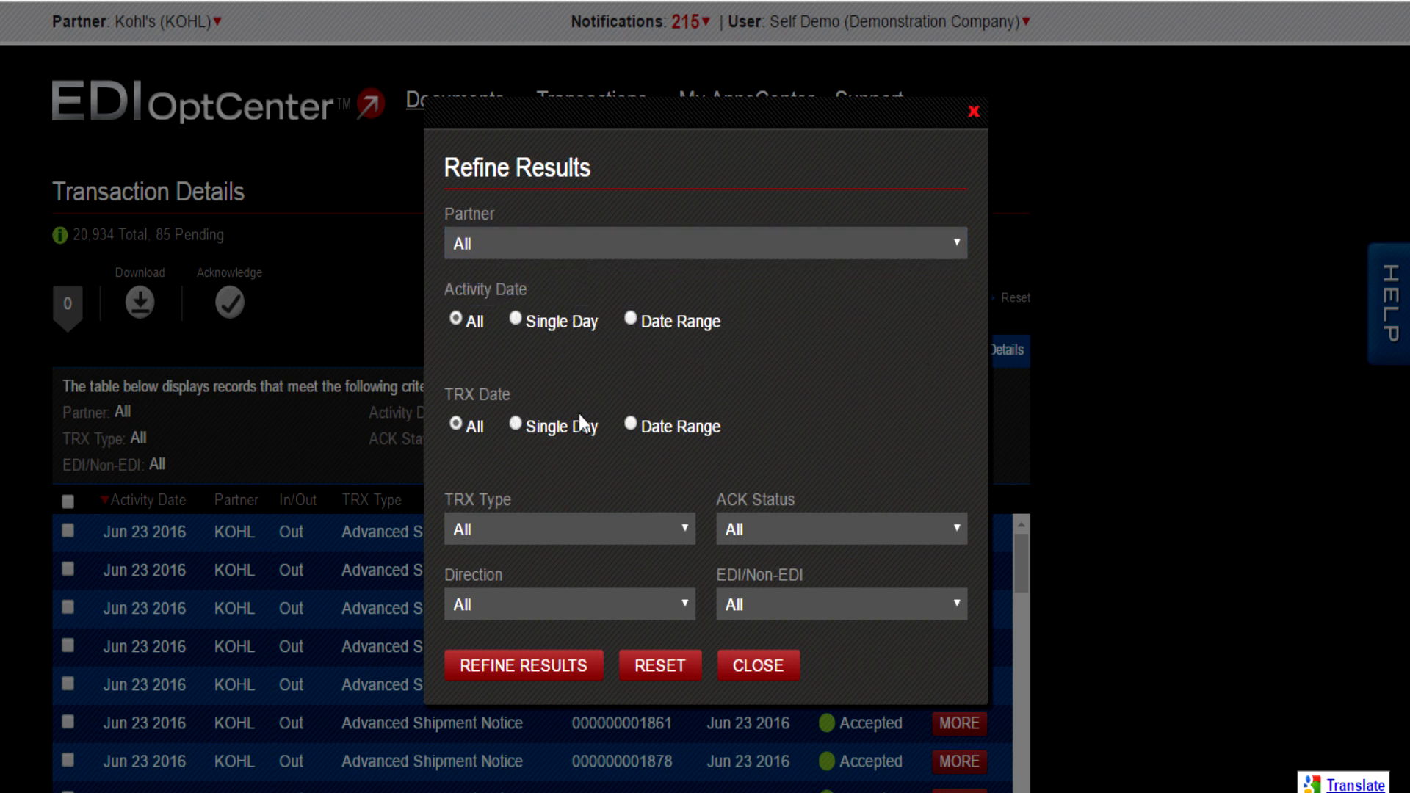
left_click(614, 525)
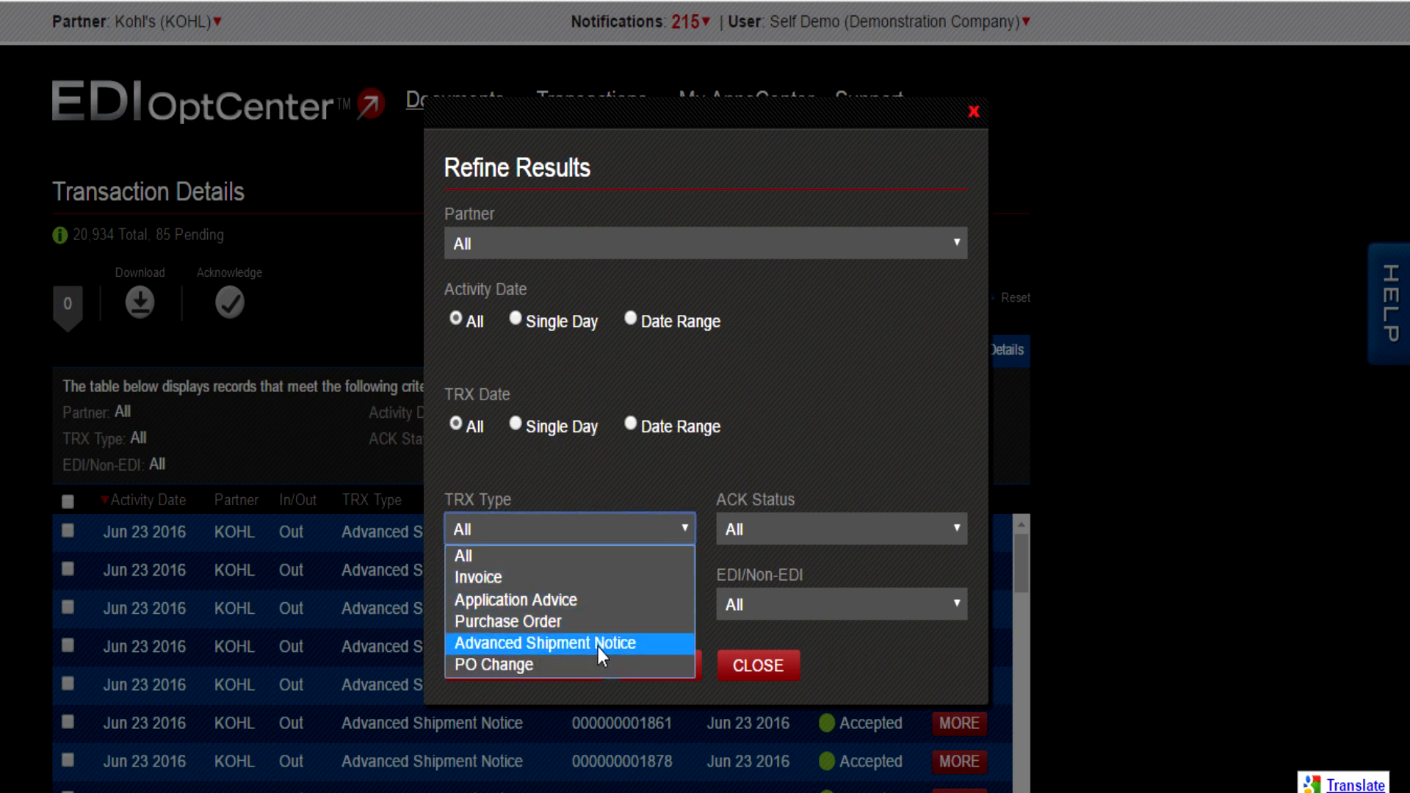
left_click(692, 479)
left_click(786, 527)
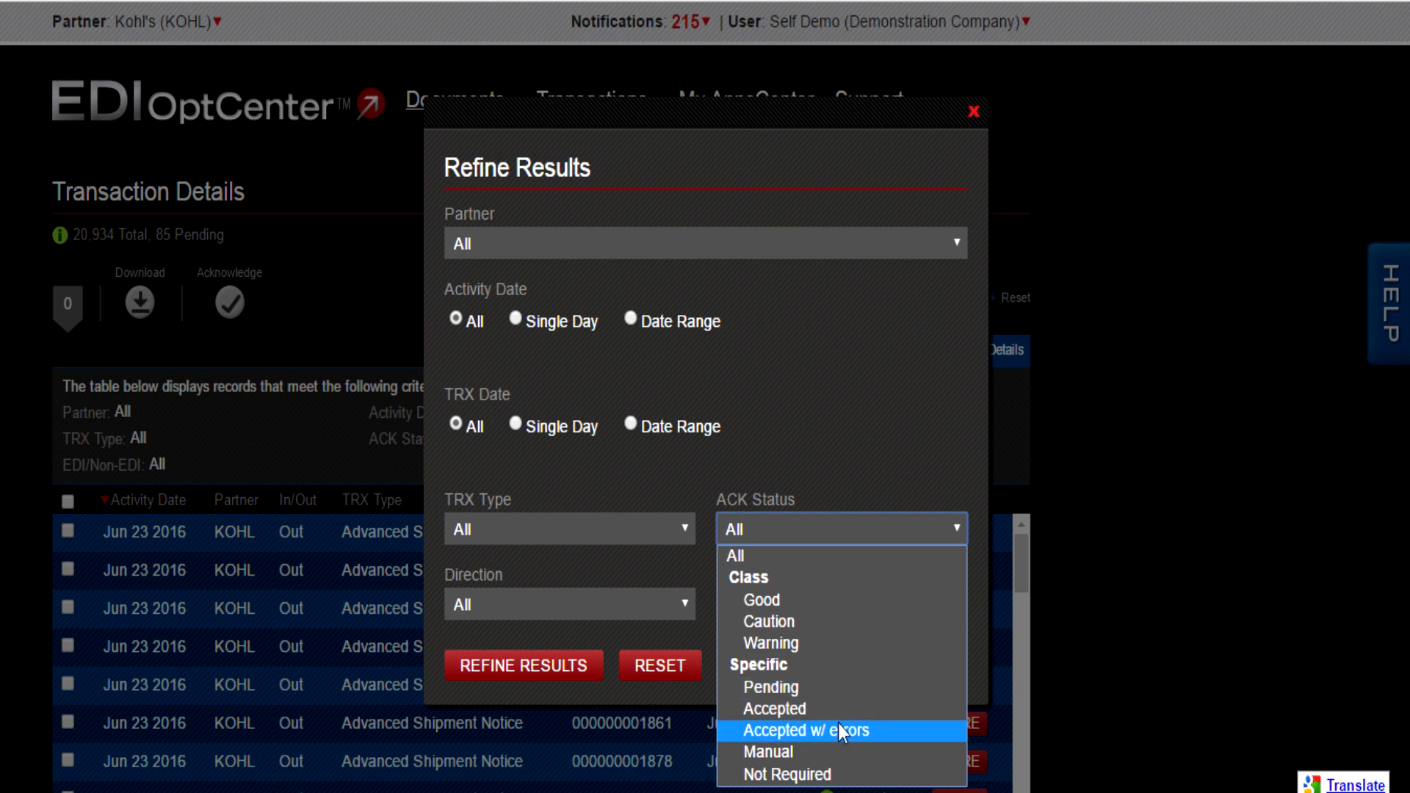
left_click(830, 440)
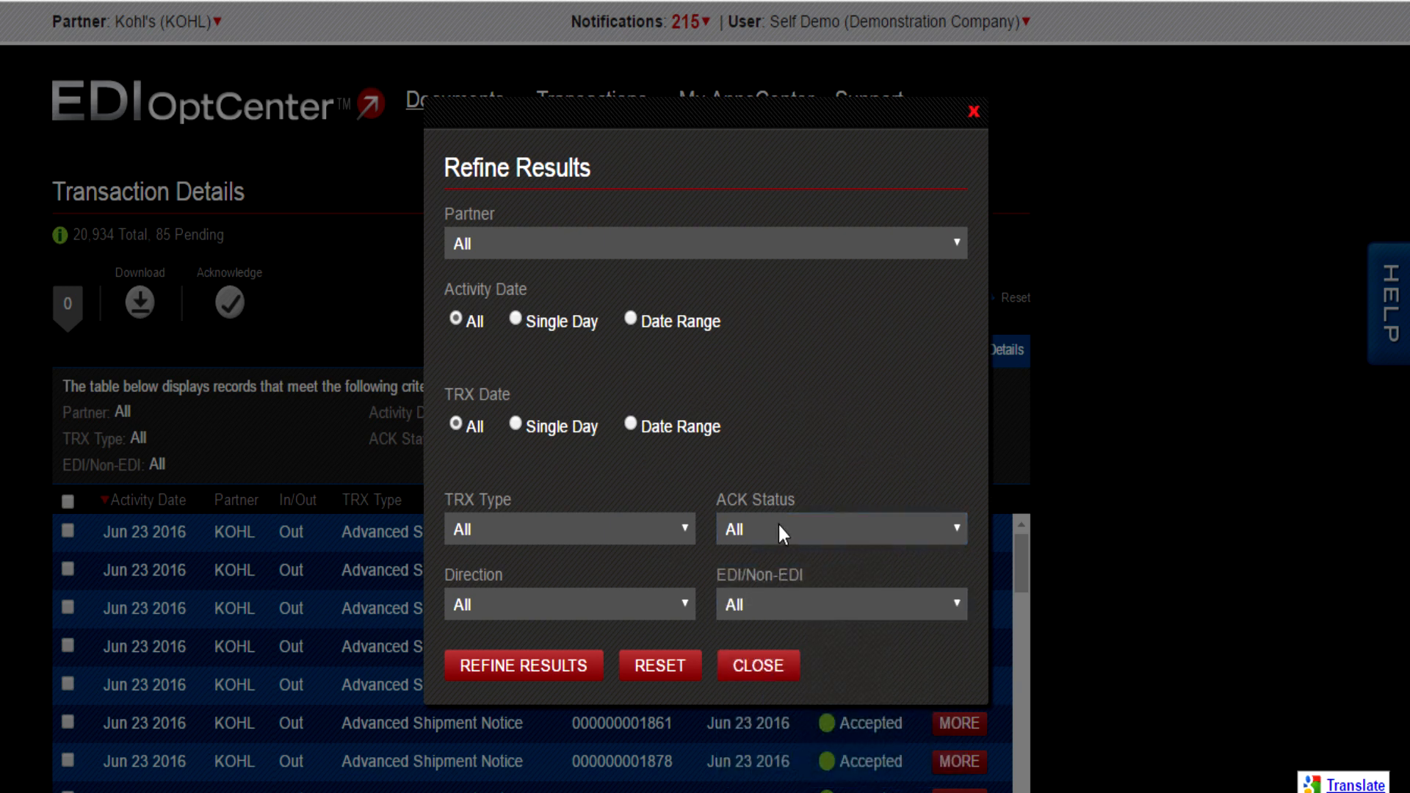
left_click(626, 607)
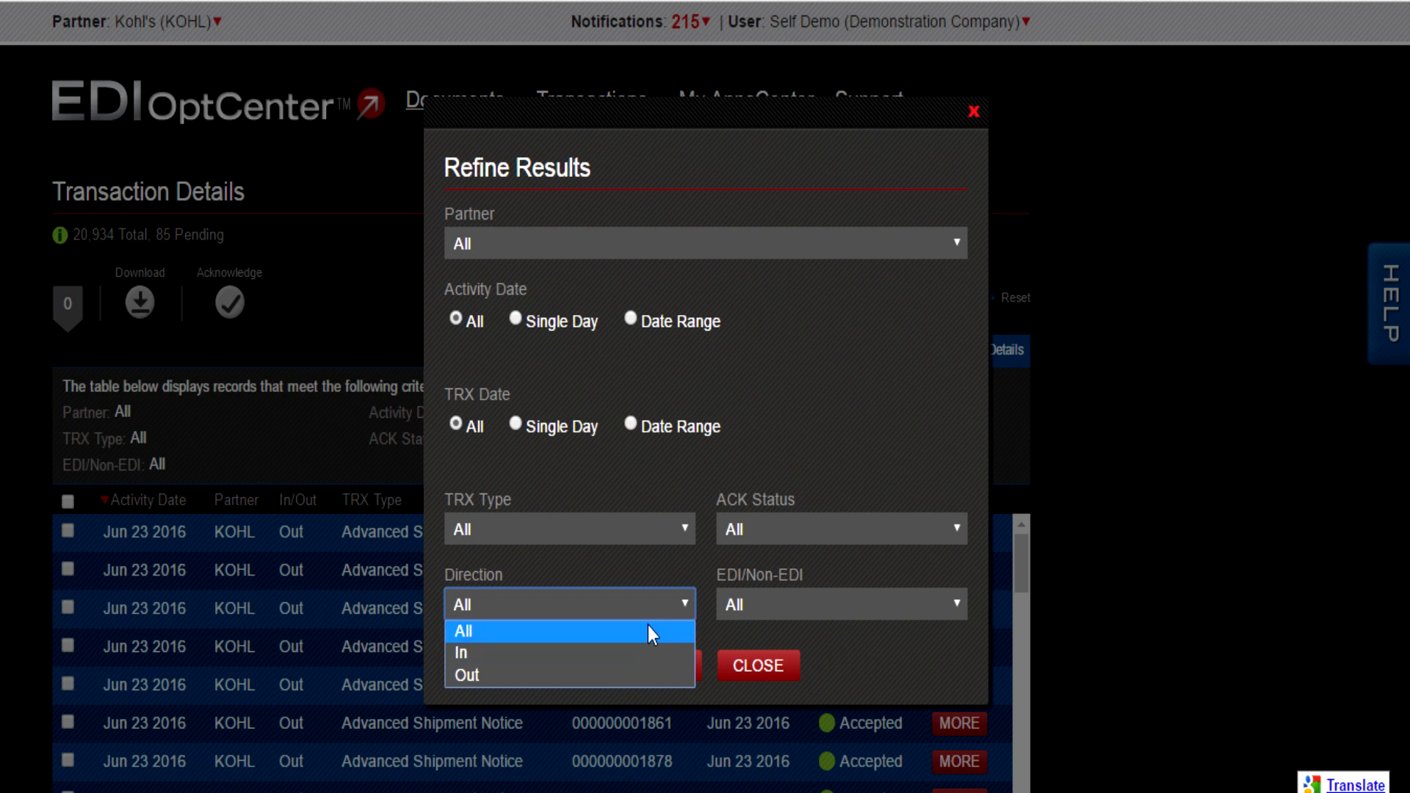
left_click(768, 451)
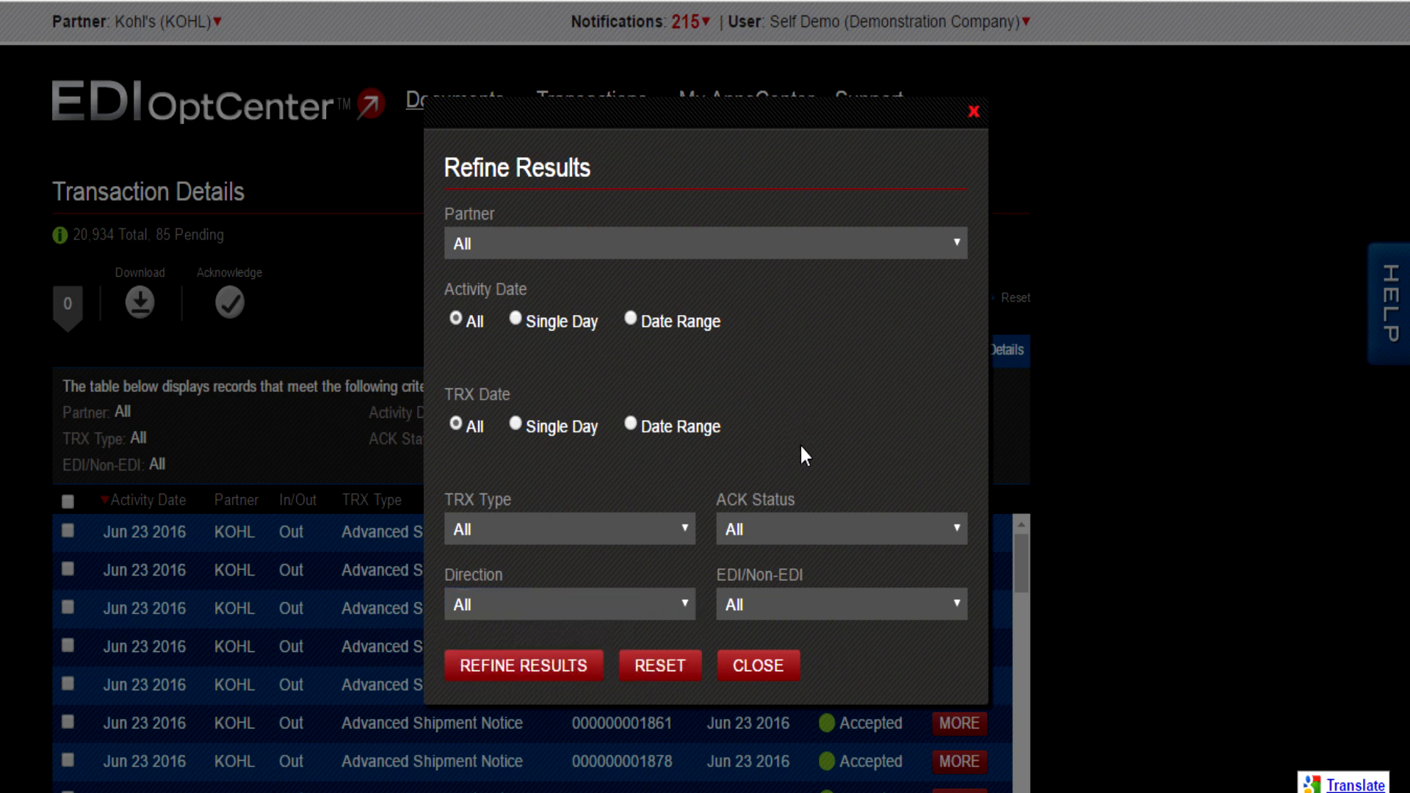
left_click(861, 605)
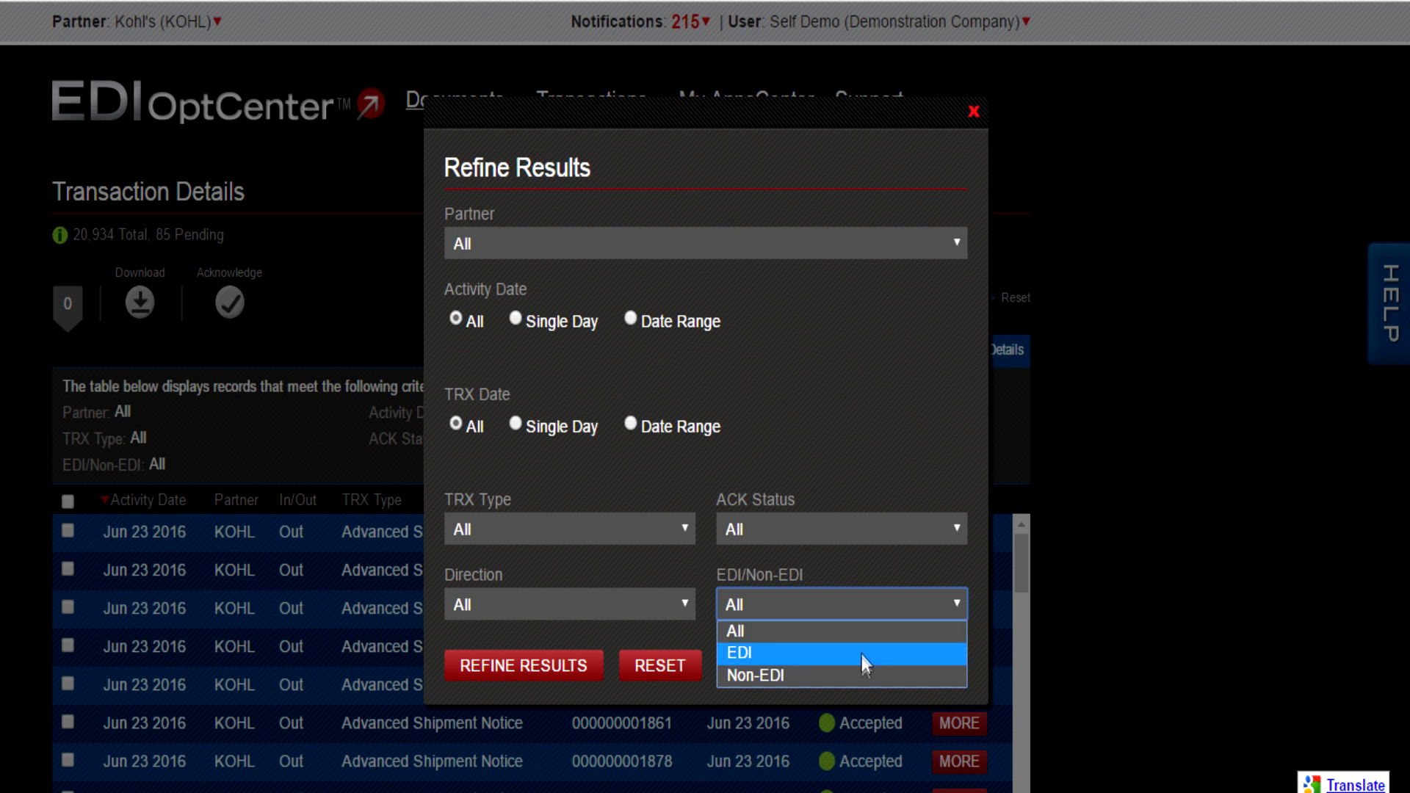
left_click(823, 476)
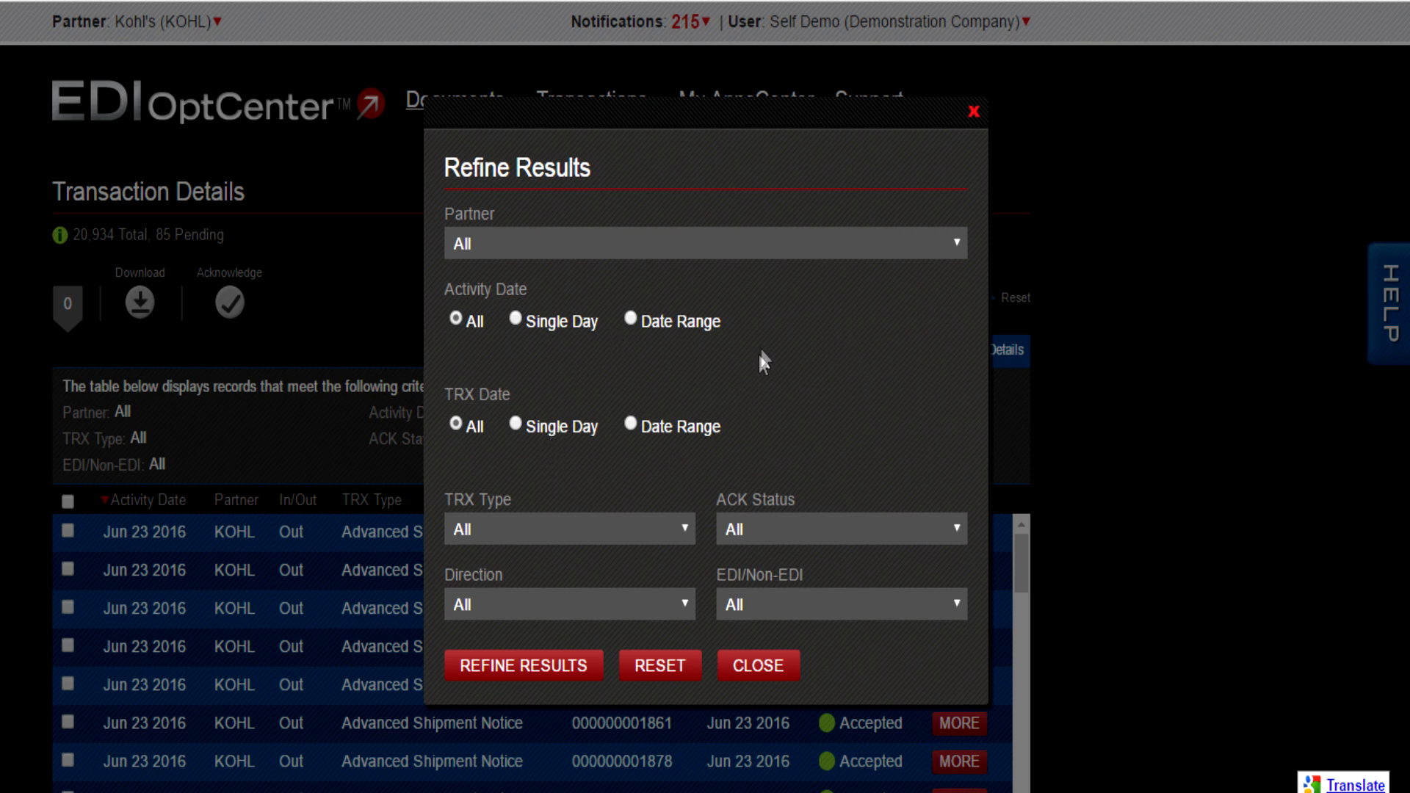
Set the activity date range to Aug 01 2016 through Aug 04 2016 and the direction to Out
left_click(630, 317)
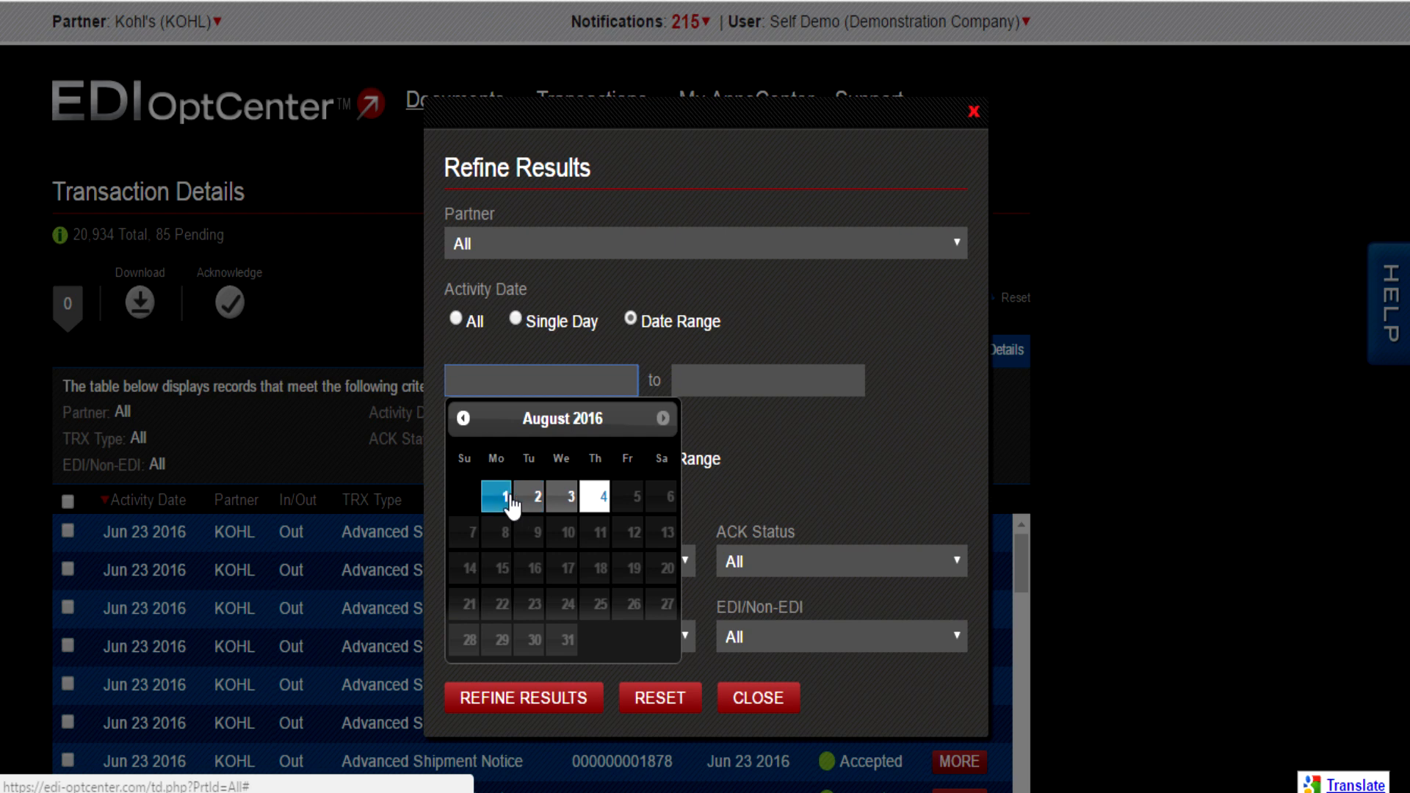
left_click(512, 506)
left_click(820, 496)
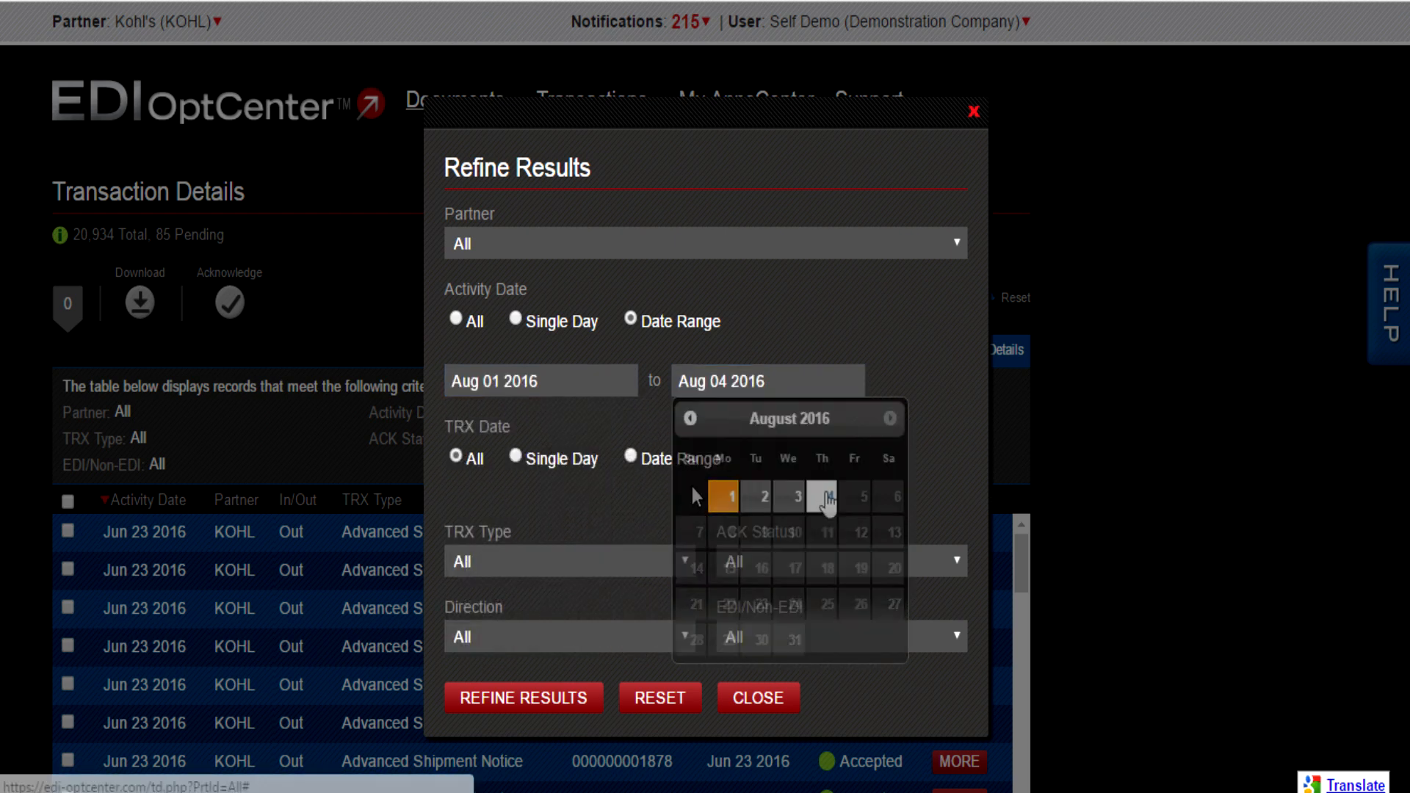
left_click(592, 636)
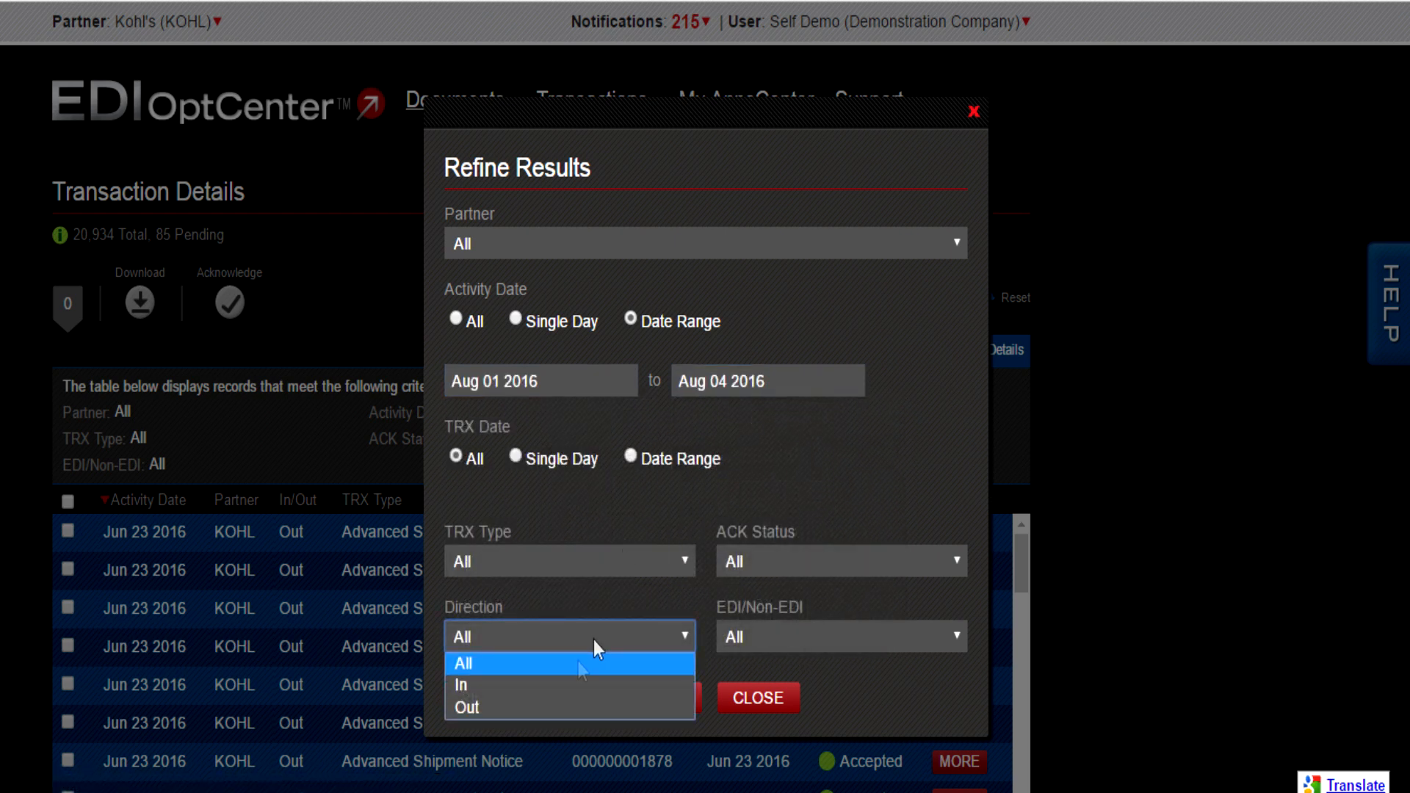
left_click(568, 708)
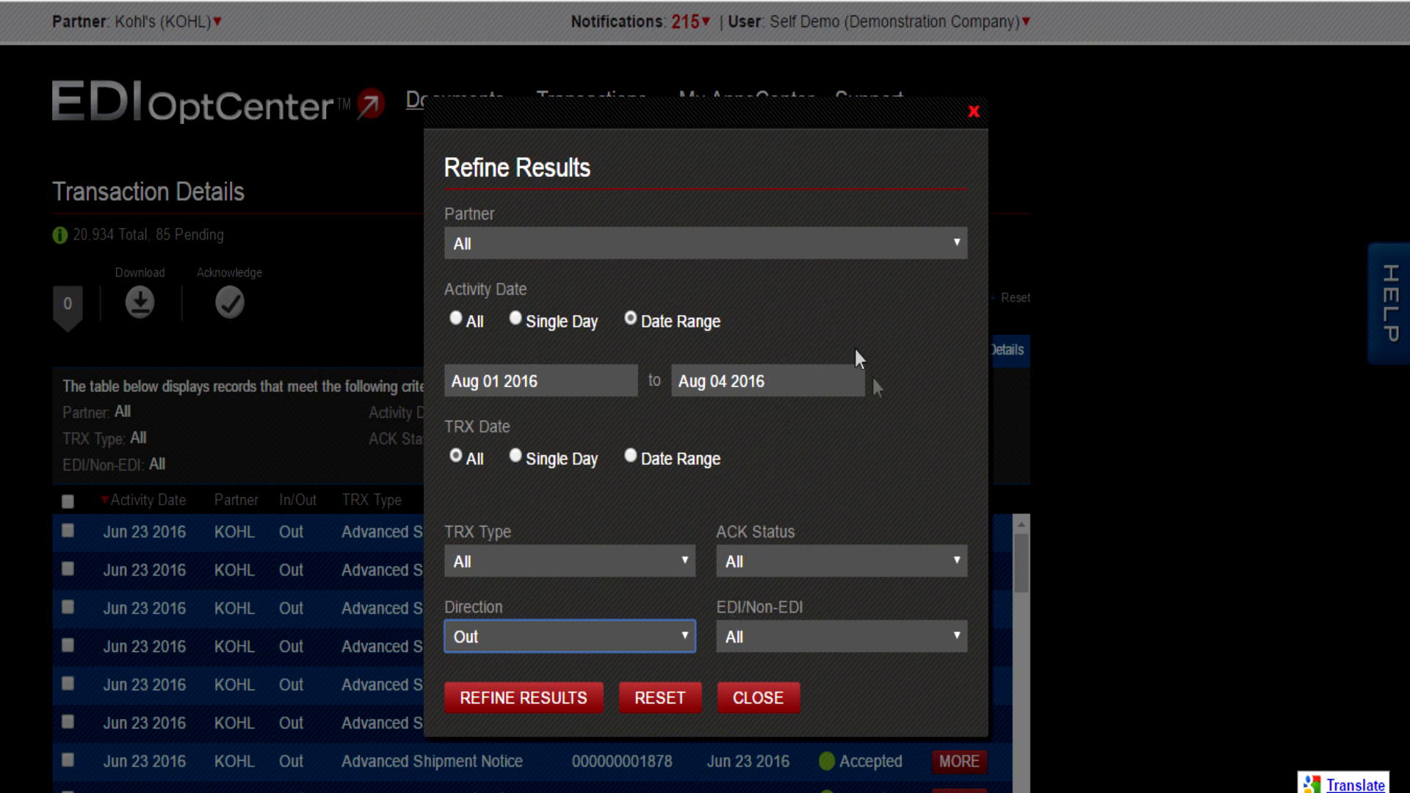
Review the ACK status and TRX type choices, keep both at All, and refine the results
left_click(889, 558)
left_click(888, 558)
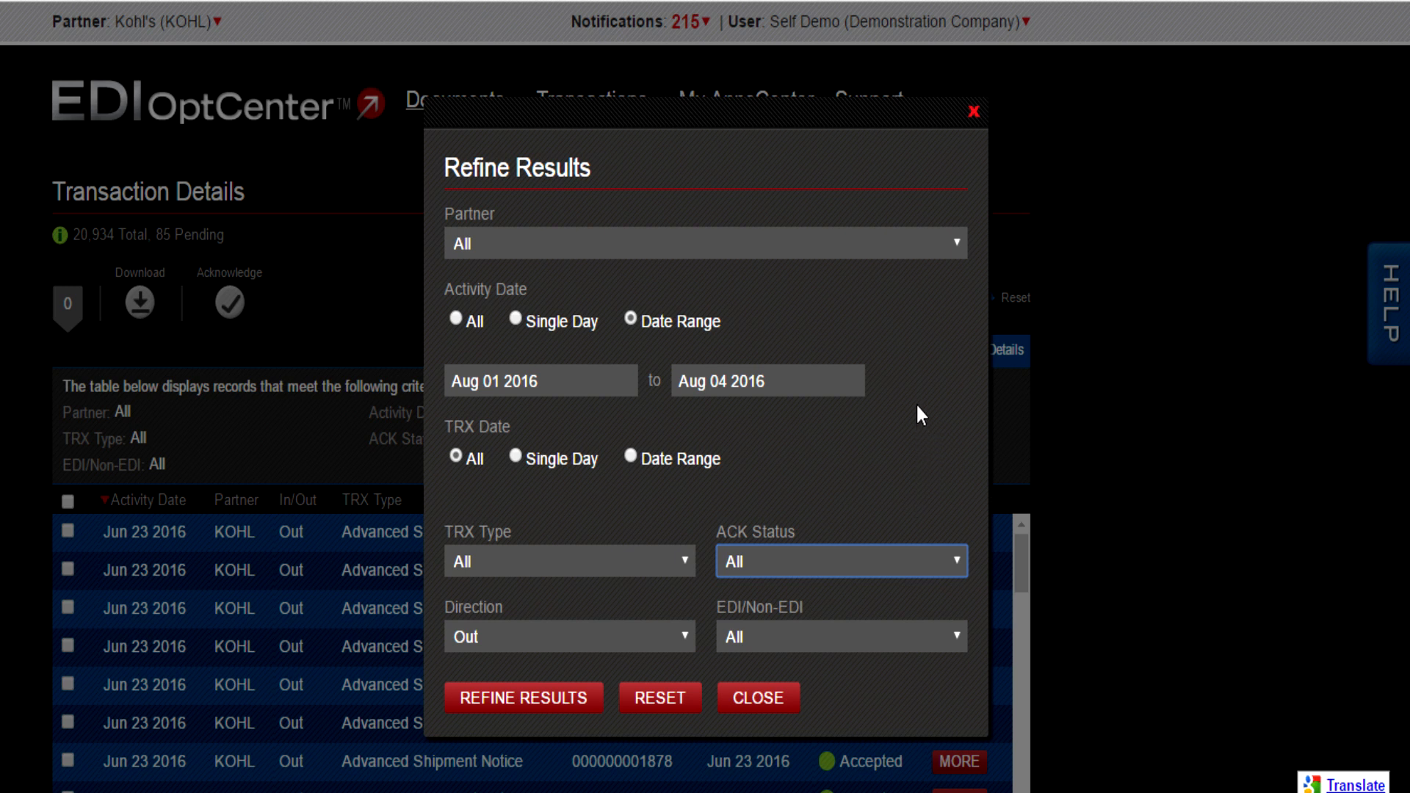
left_click(893, 562)
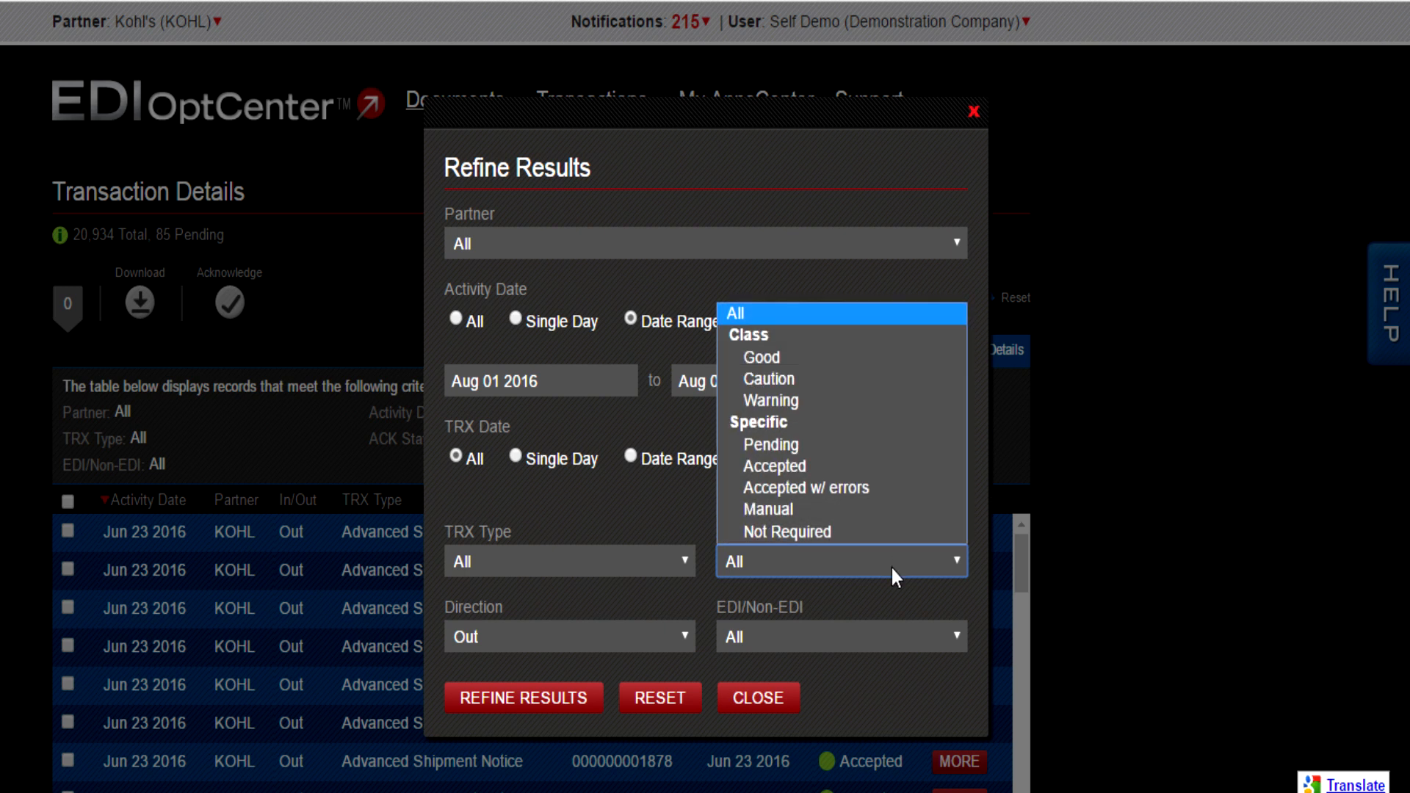
left_click(892, 567)
left_click(928, 445)
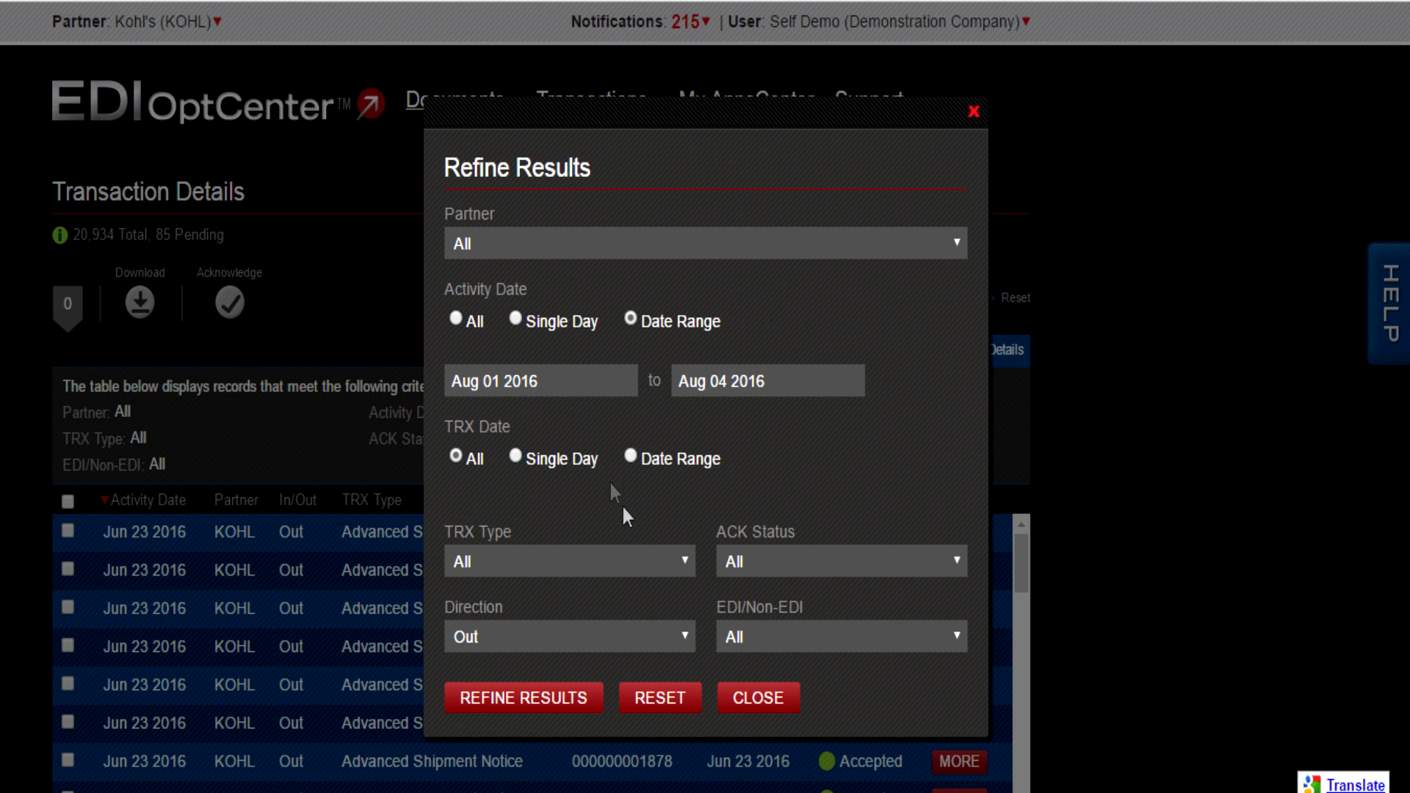
left_click(646, 561)
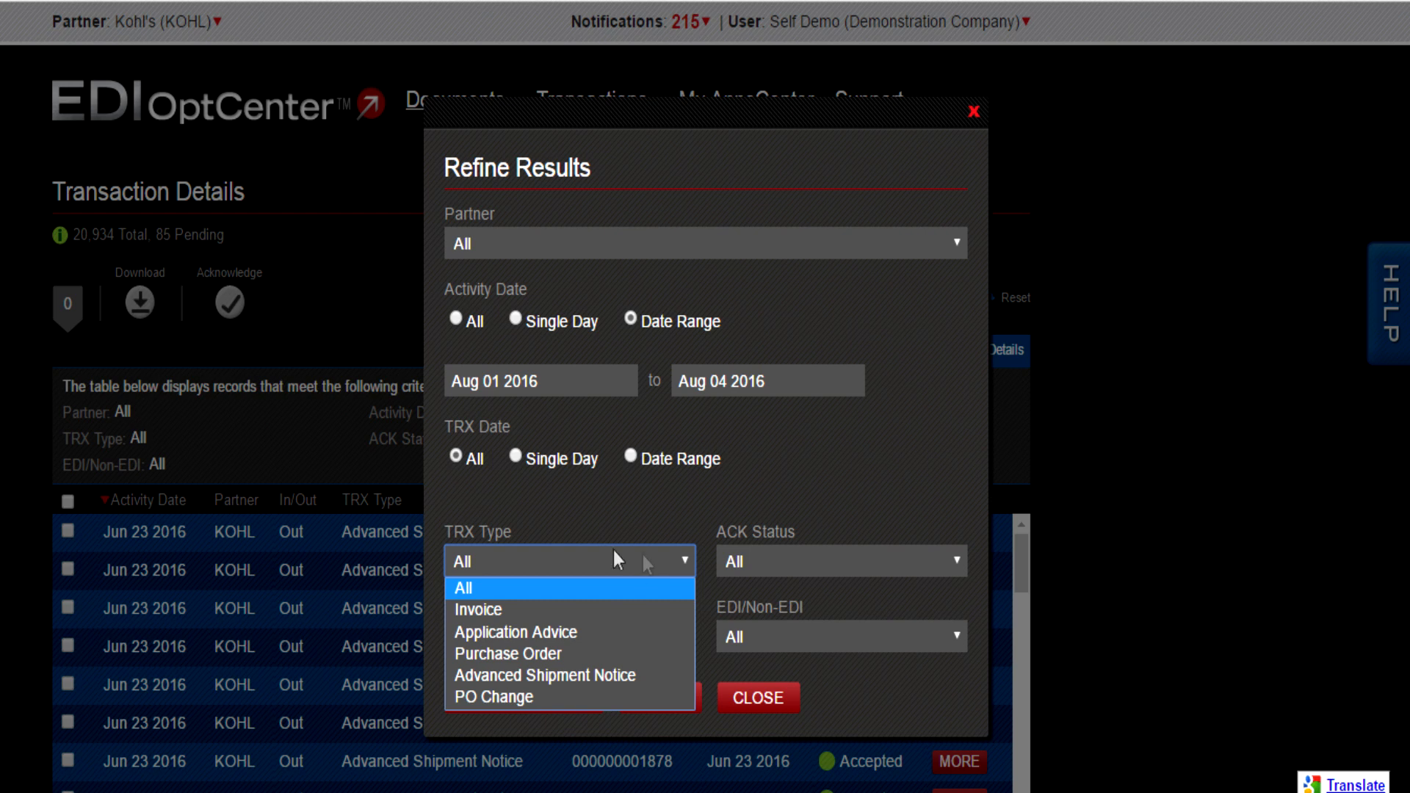
left_click(475, 587)
key("Tab")
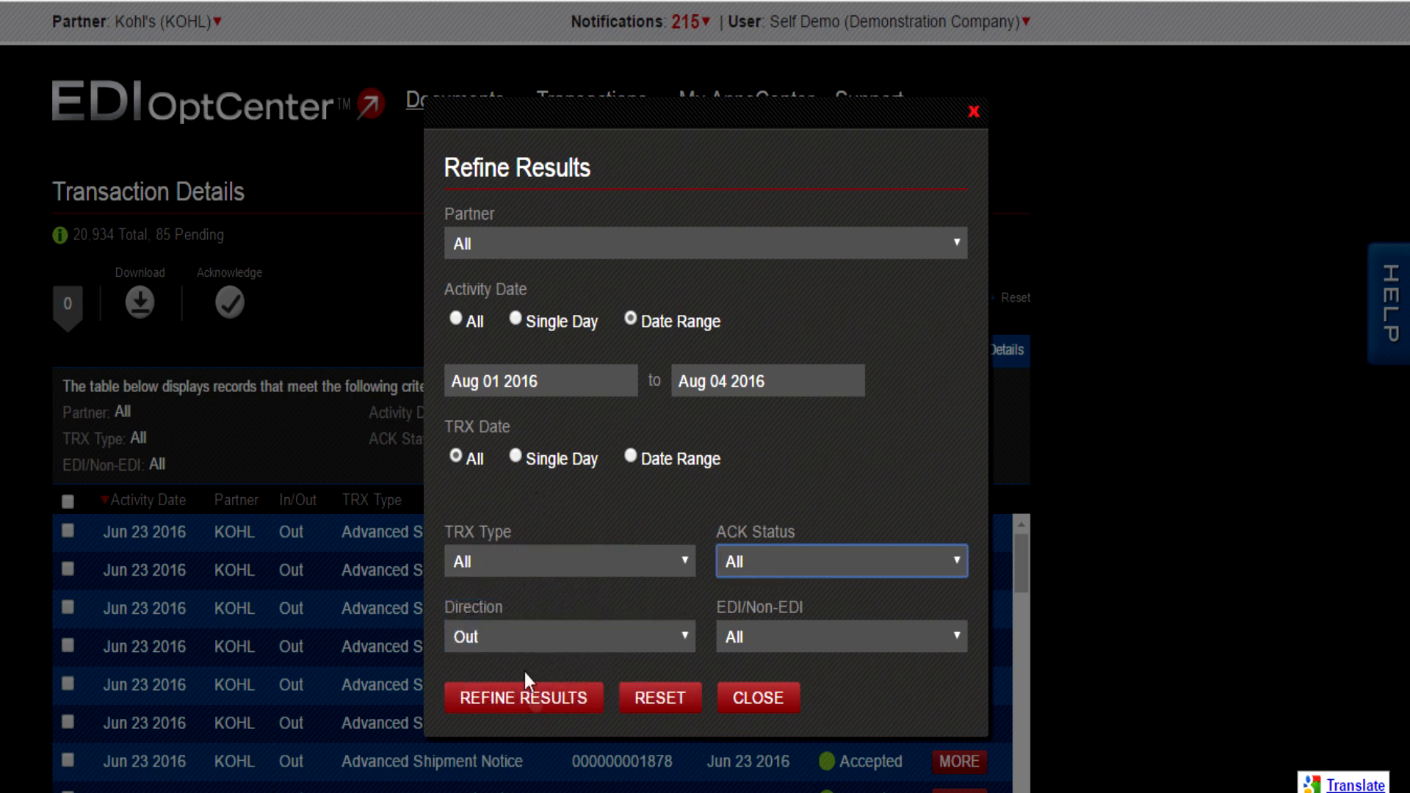
left_click(536, 704)
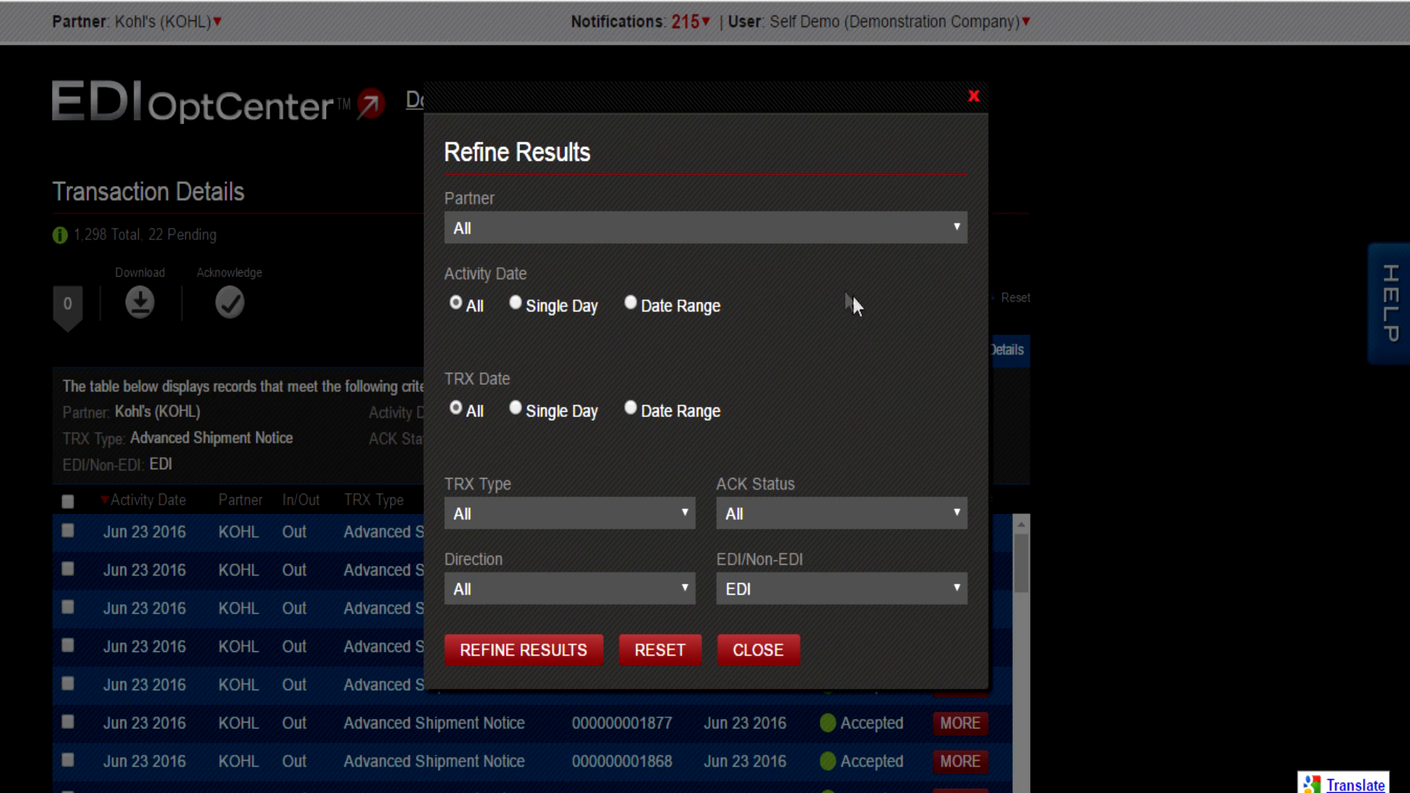
Set the partner filter to Kohl's (KOHL) and the activity date range to Mar 01 2016 through Aug 04 2016
left_click(929, 239)
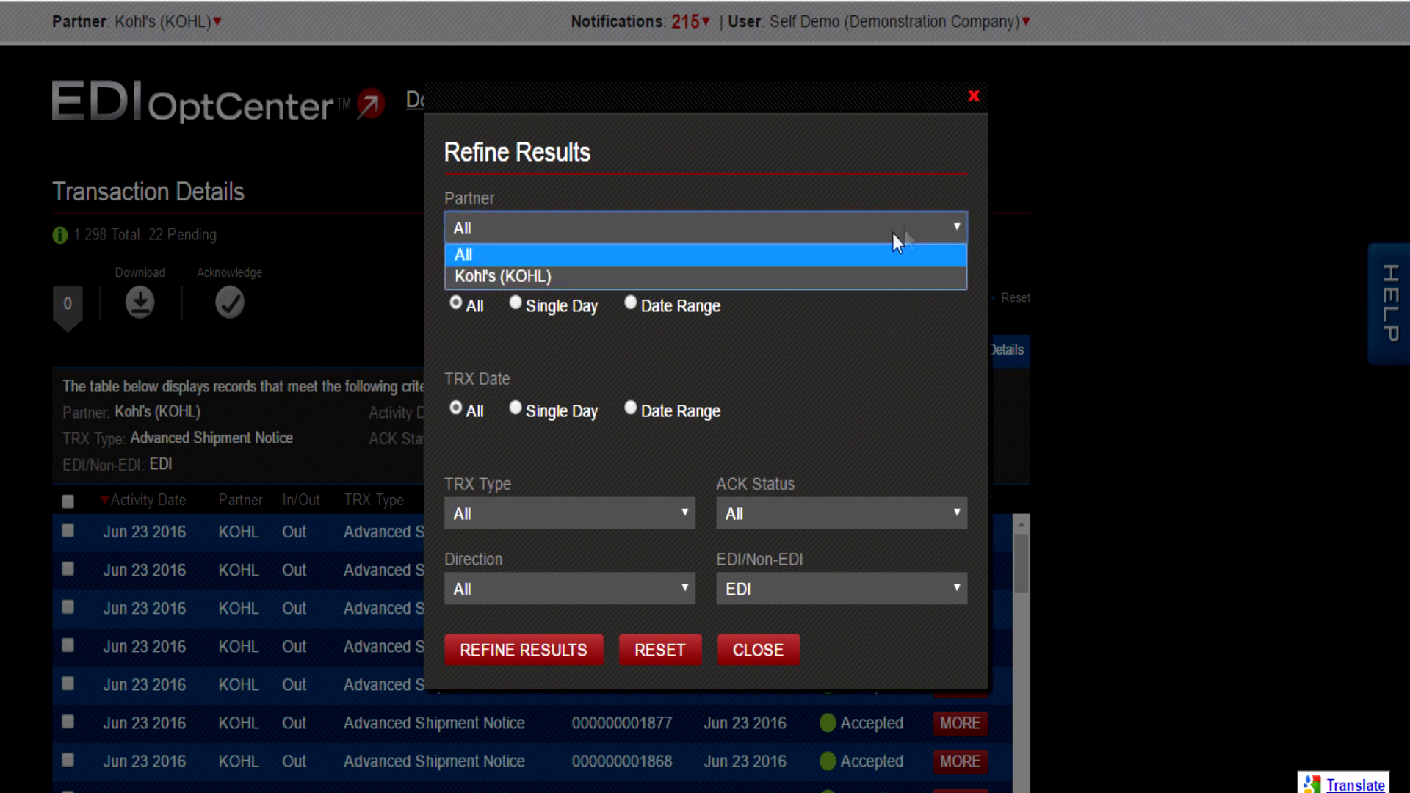
left_click(689, 274)
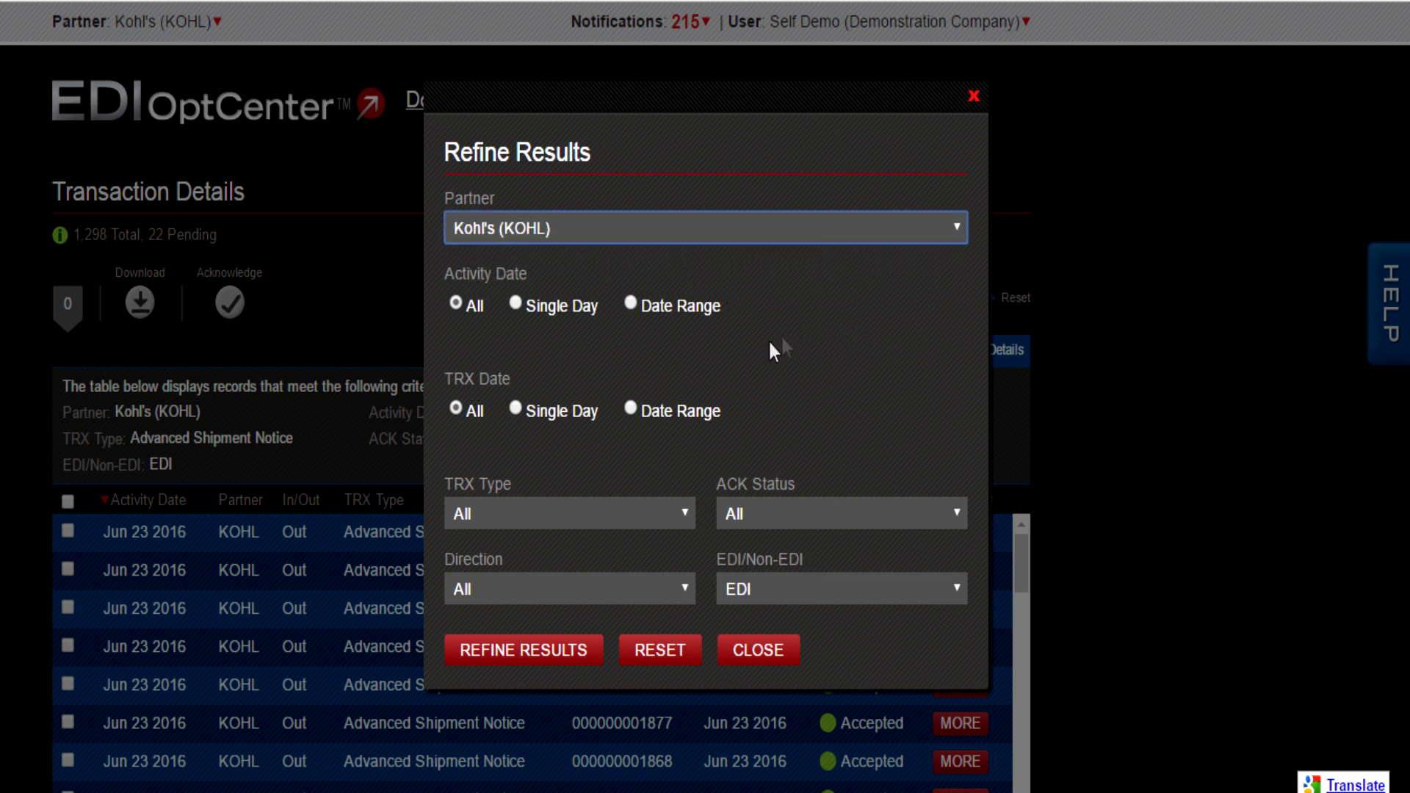
left_click(636, 303)
left_click(514, 364)
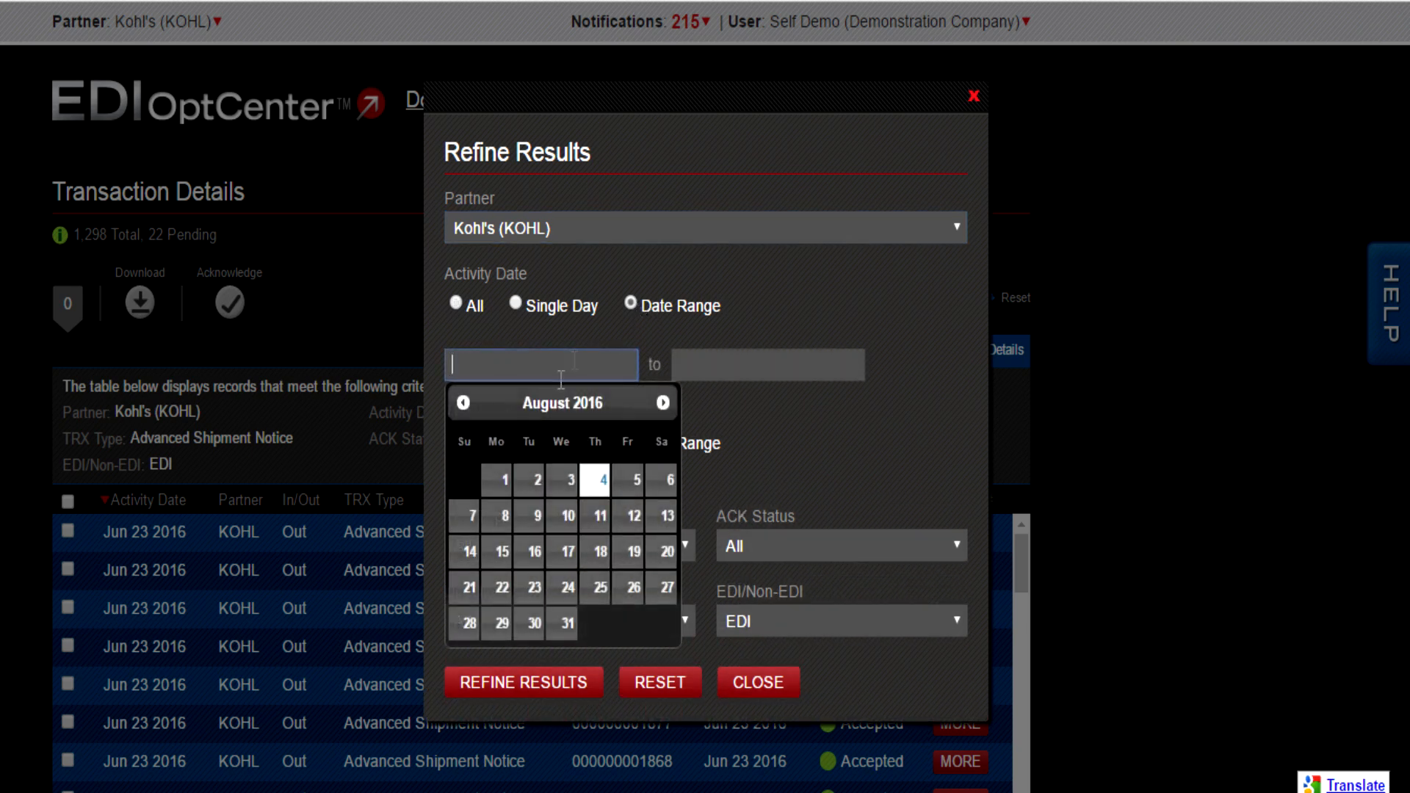
left_click(463, 403)
left_click(463, 402)
left_click(463, 403)
left_click(463, 402)
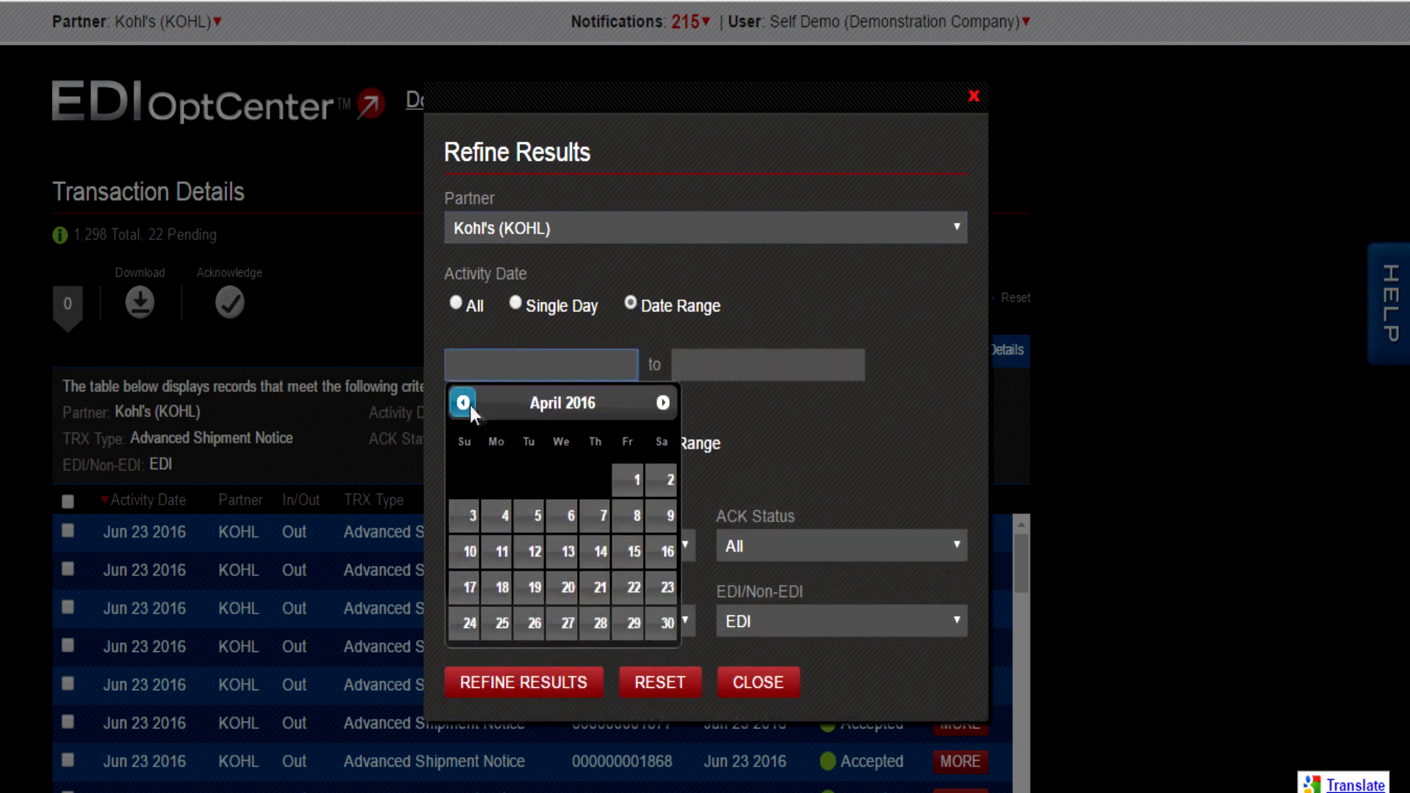
left_click(463, 402)
left_click(525, 481)
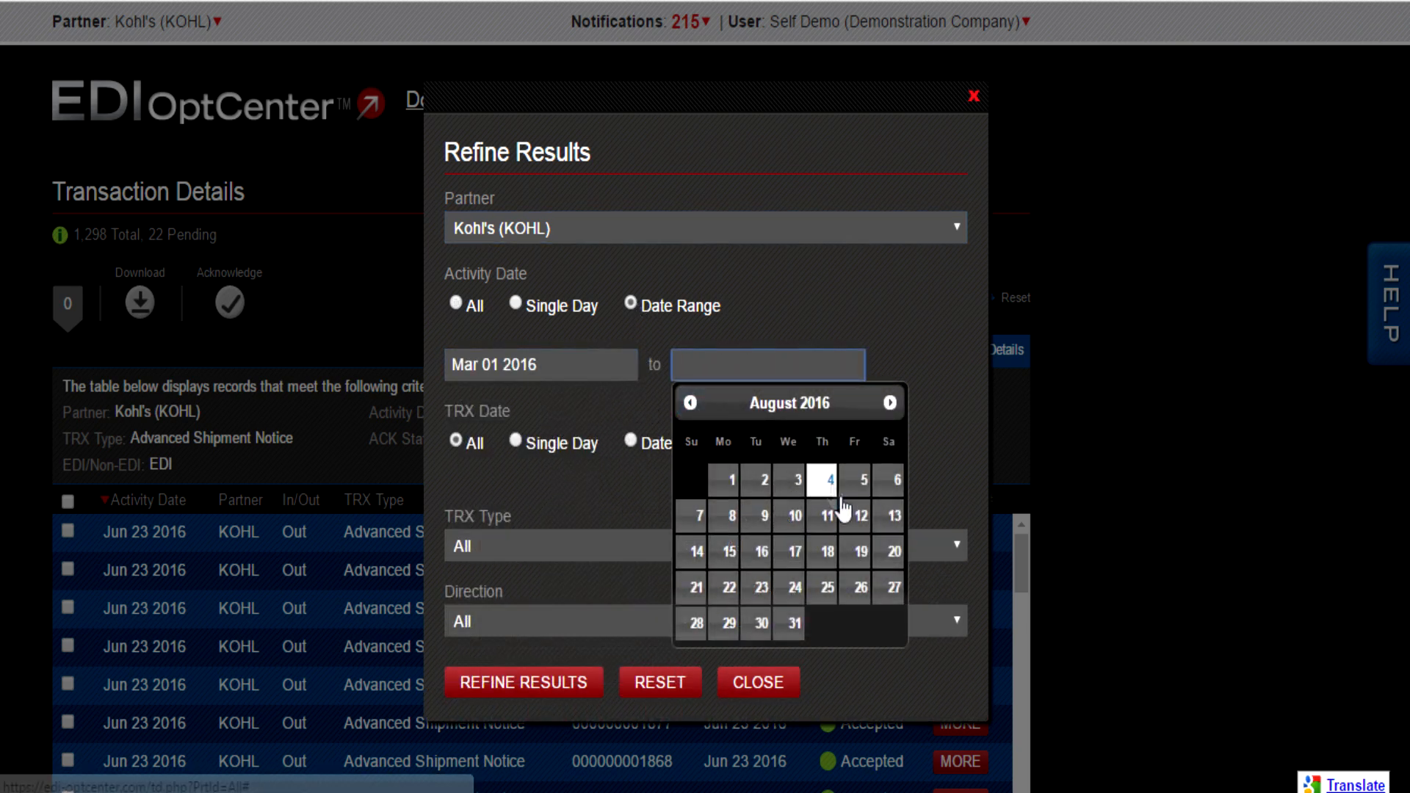
left_click(828, 481)
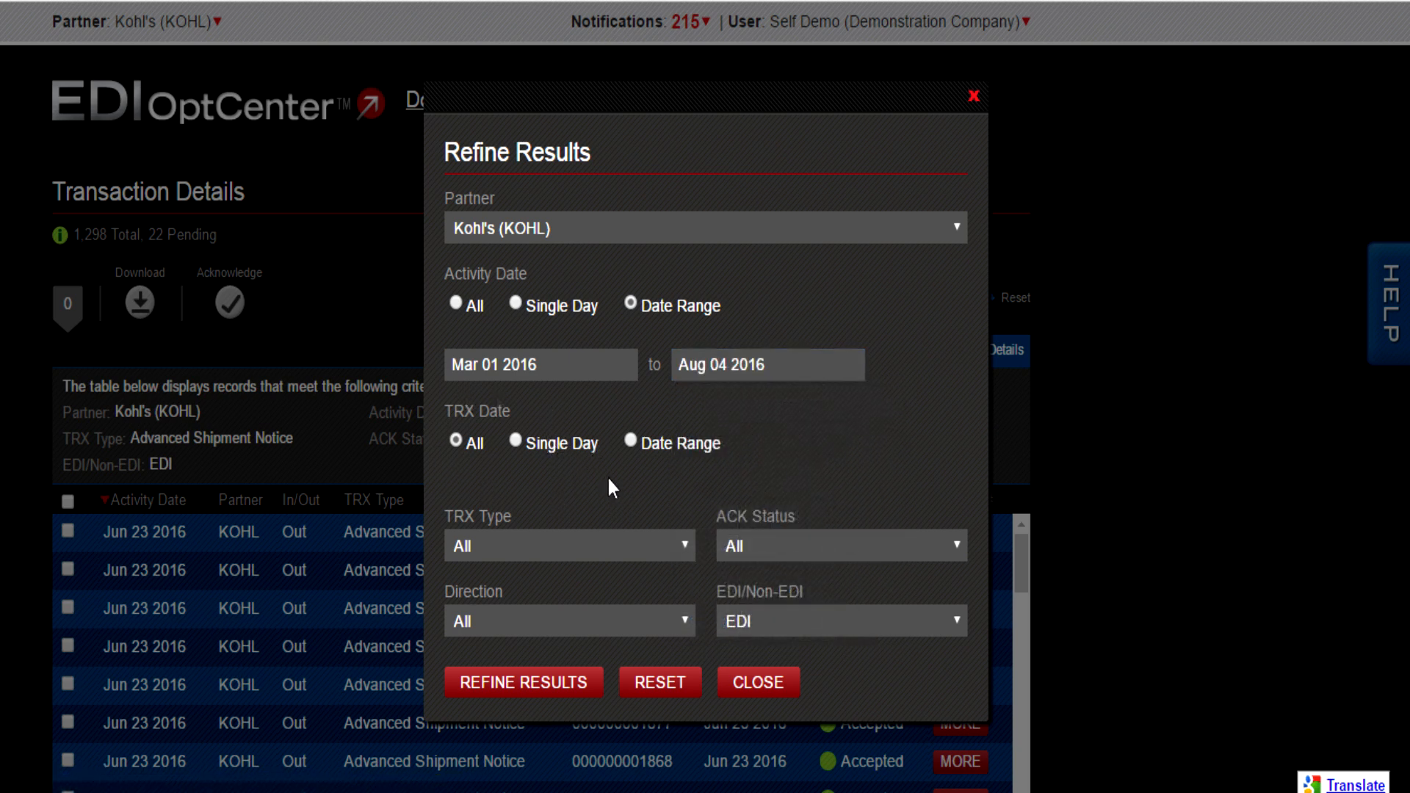
Set the TRX type filter to Advanced Shipment Notice and the ACK status to Pending
left_click(589, 545)
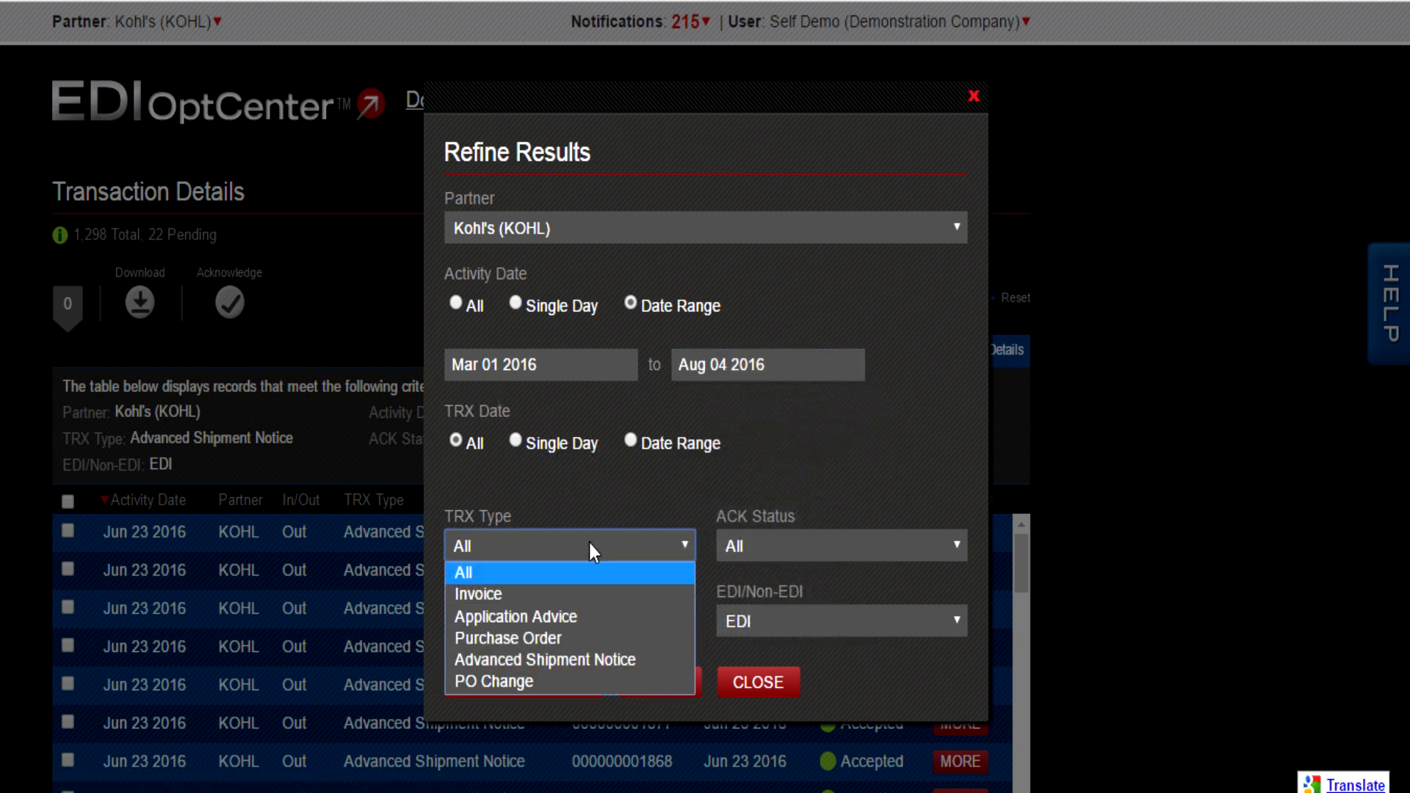
left_click(584, 663)
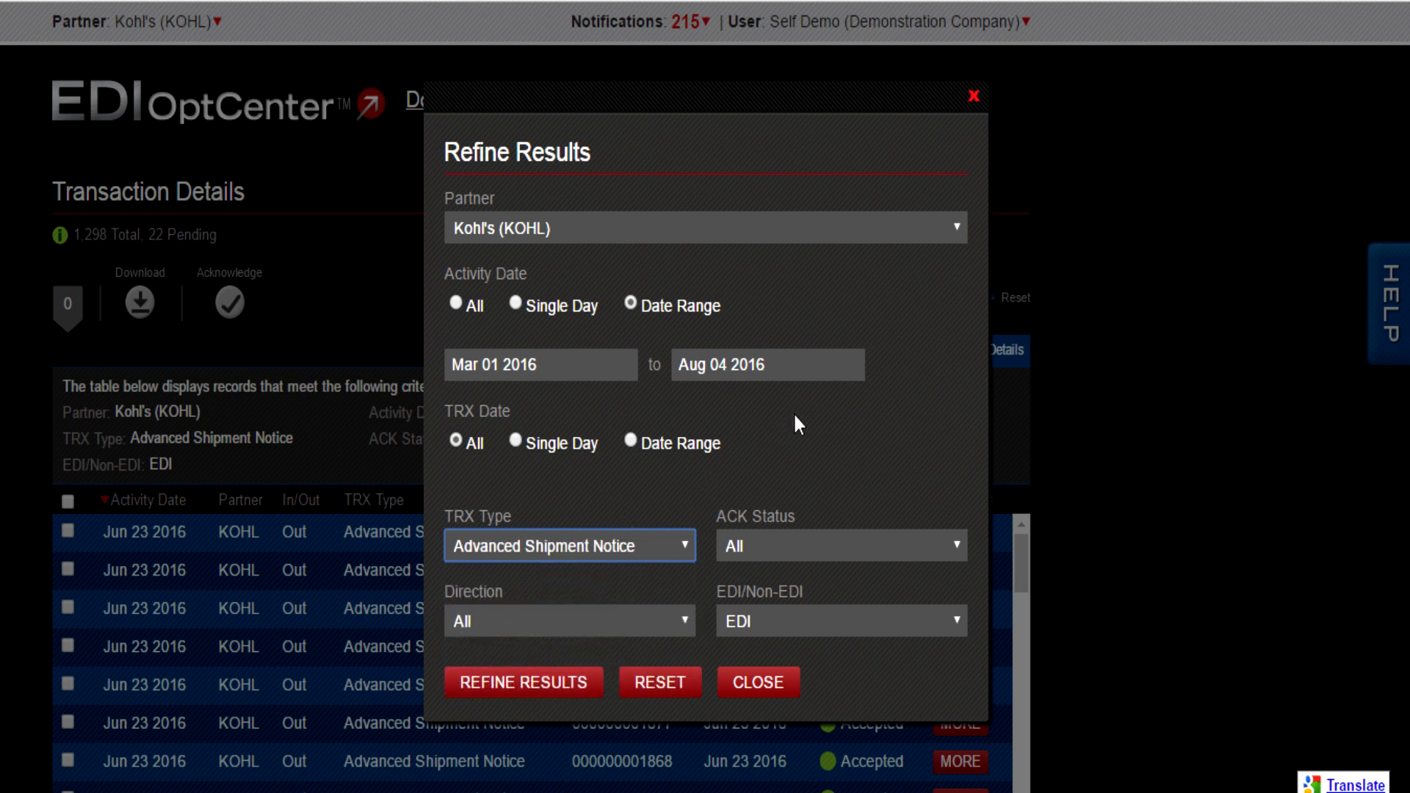
left_click(797, 551)
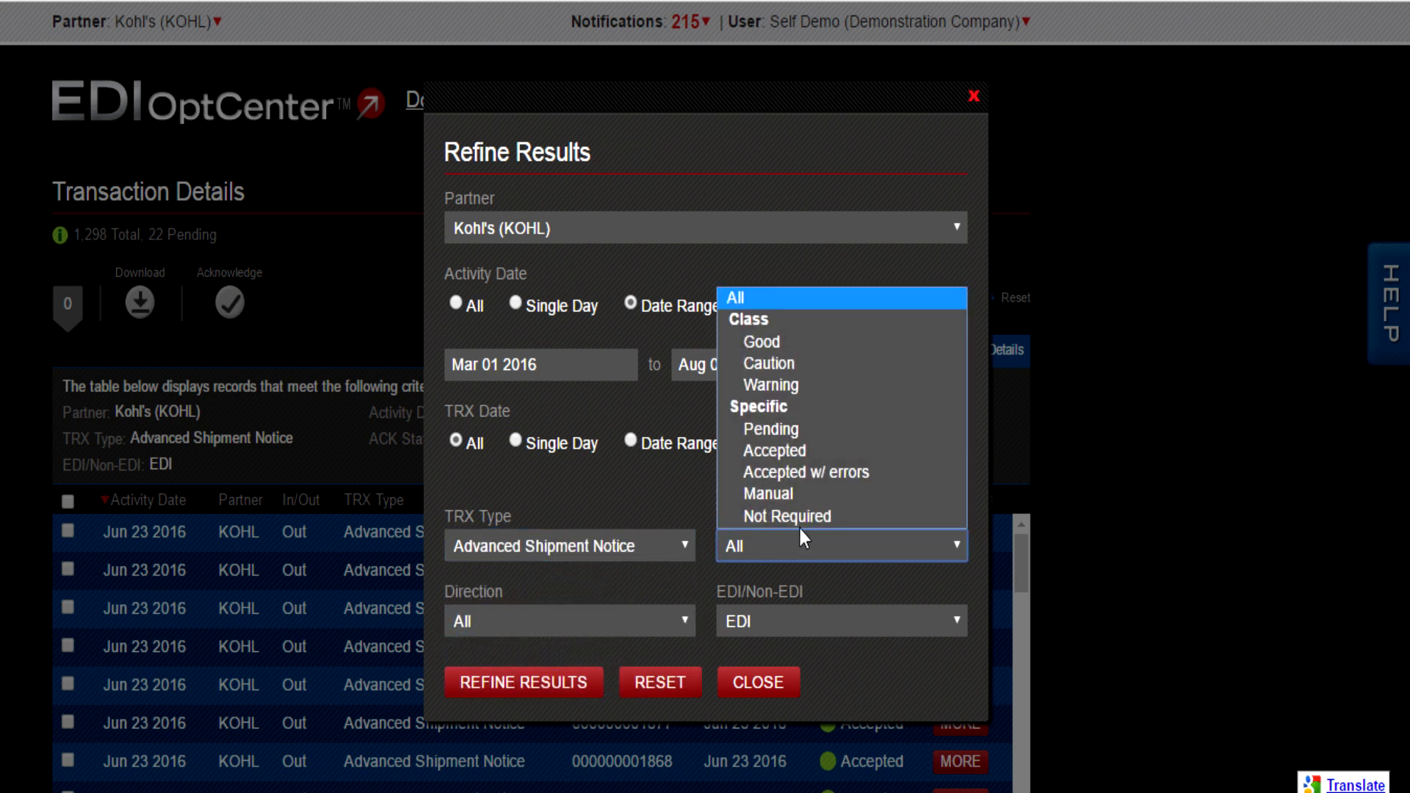
left_click(796, 432)
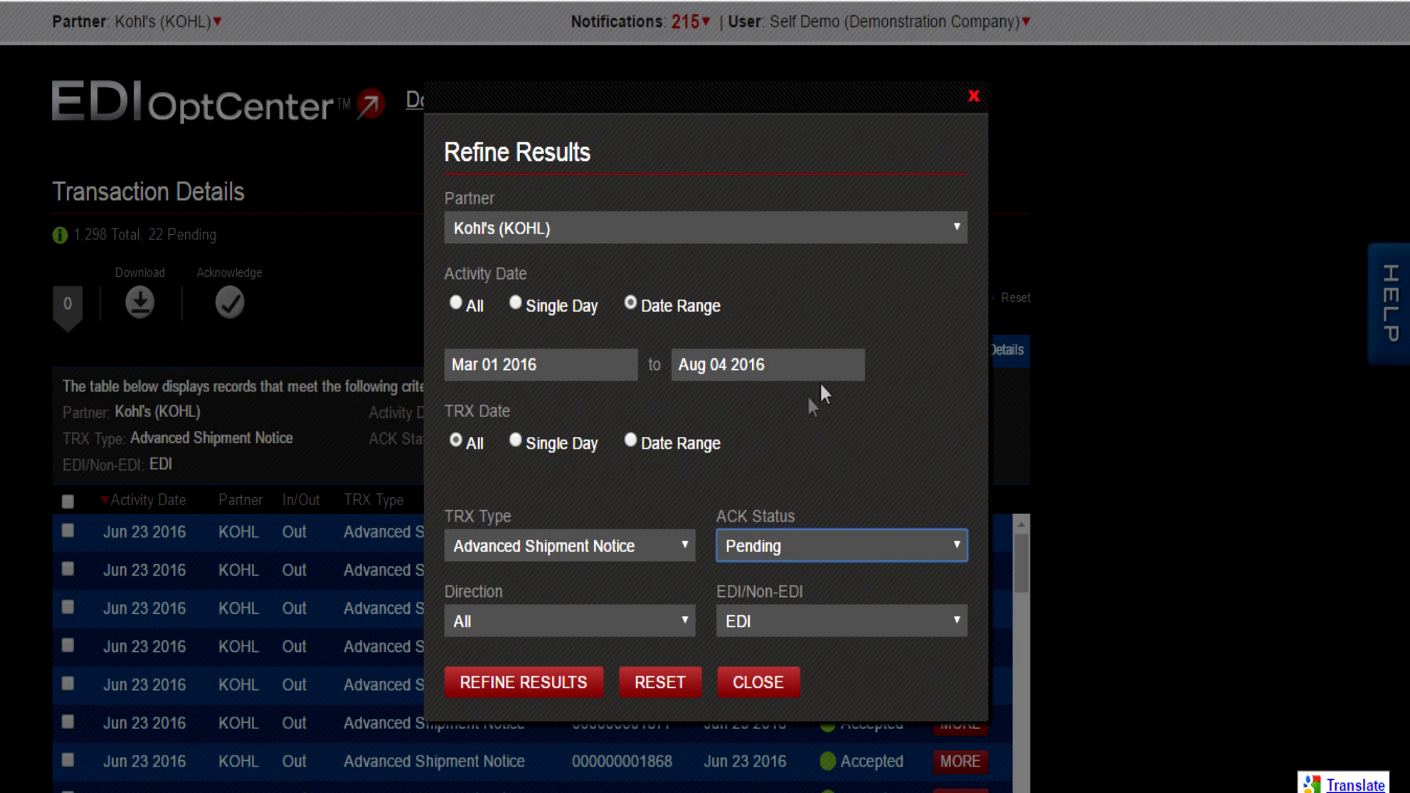
Set the direction to Out, keep the EDI option, and refine the results with these criteria
left_click(632, 624)
left_click(593, 692)
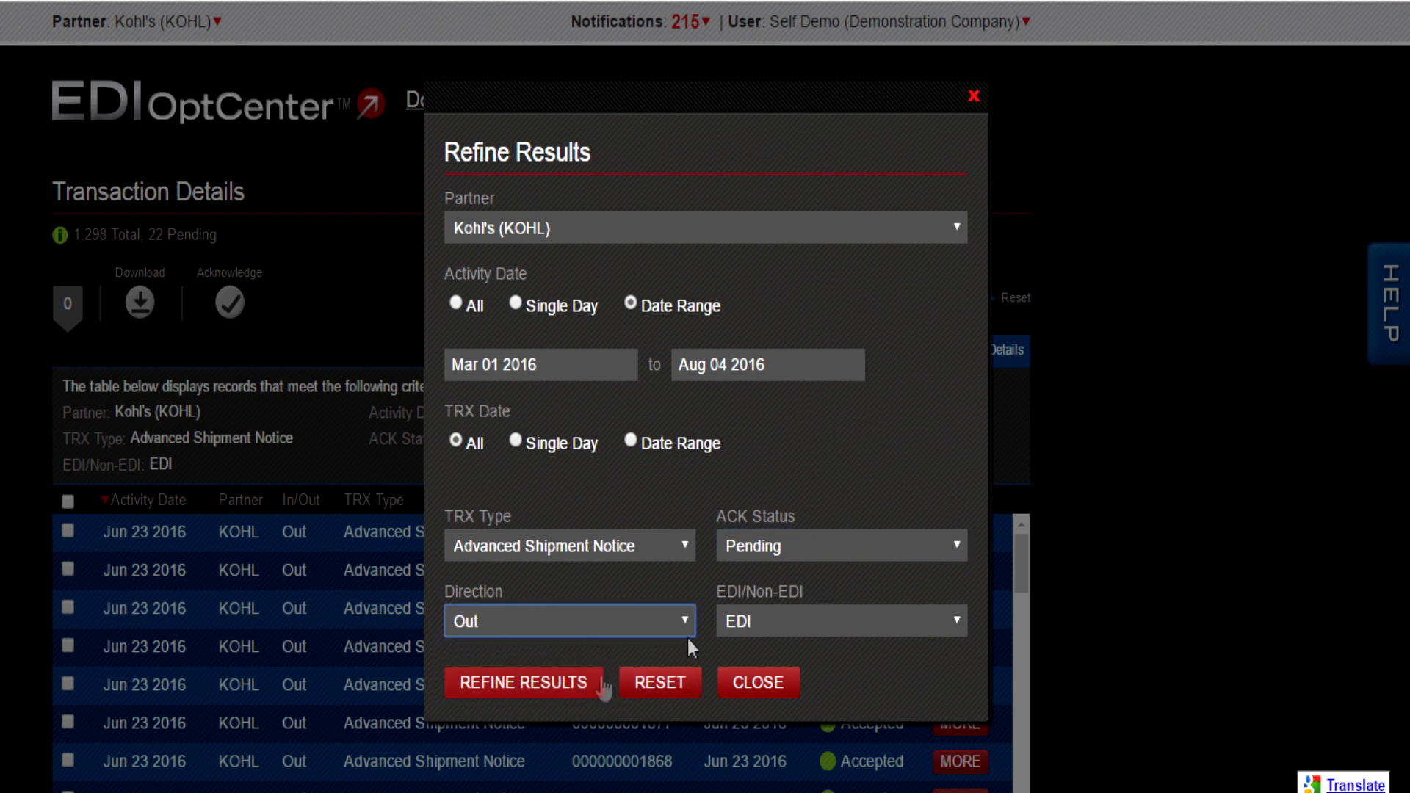
left_click(761, 619)
left_click(761, 665)
left_click(523, 685)
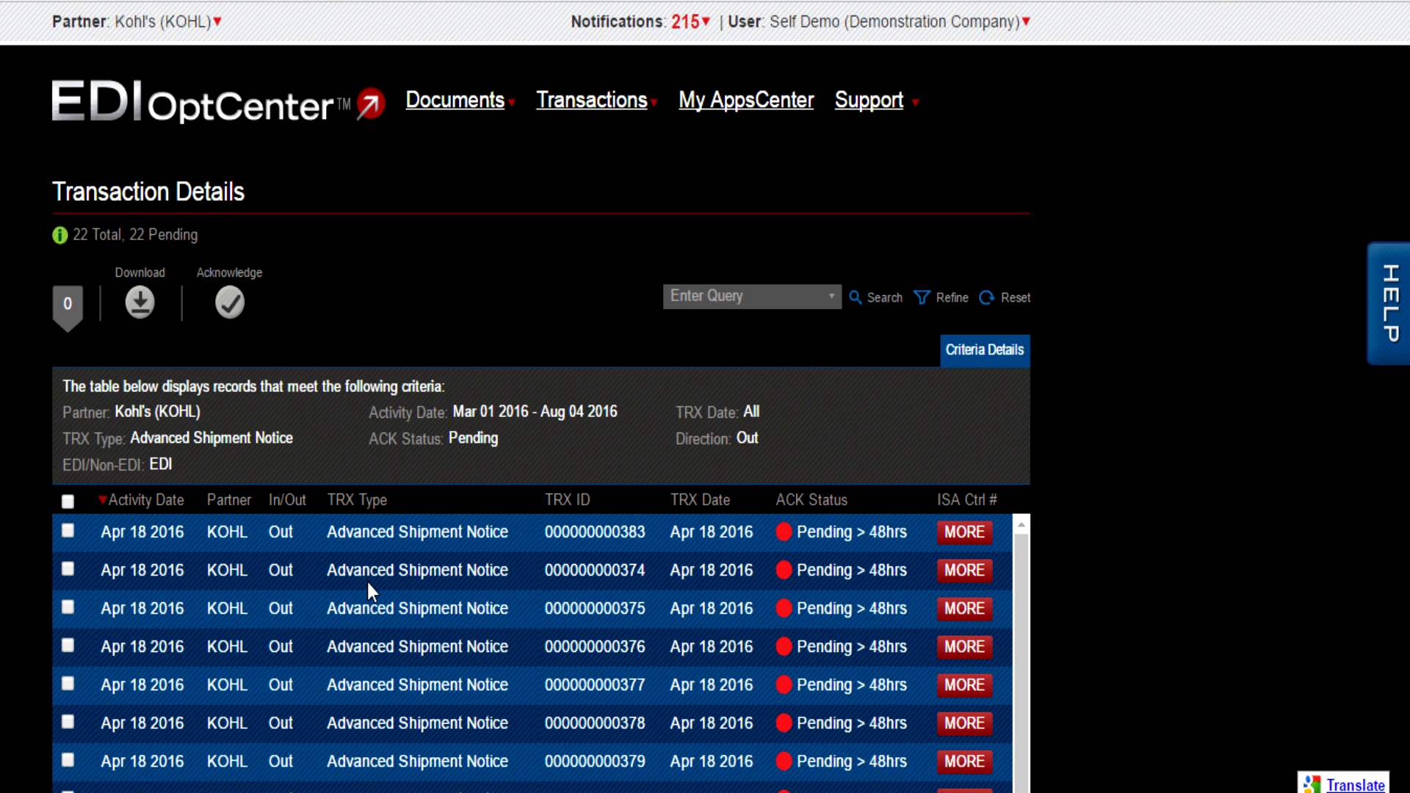
Manually acknowledge the first two pending Advanced Shipment Notices using the check-box collection
left_click(66, 533)
left_click(70, 570)
left_click(240, 307)
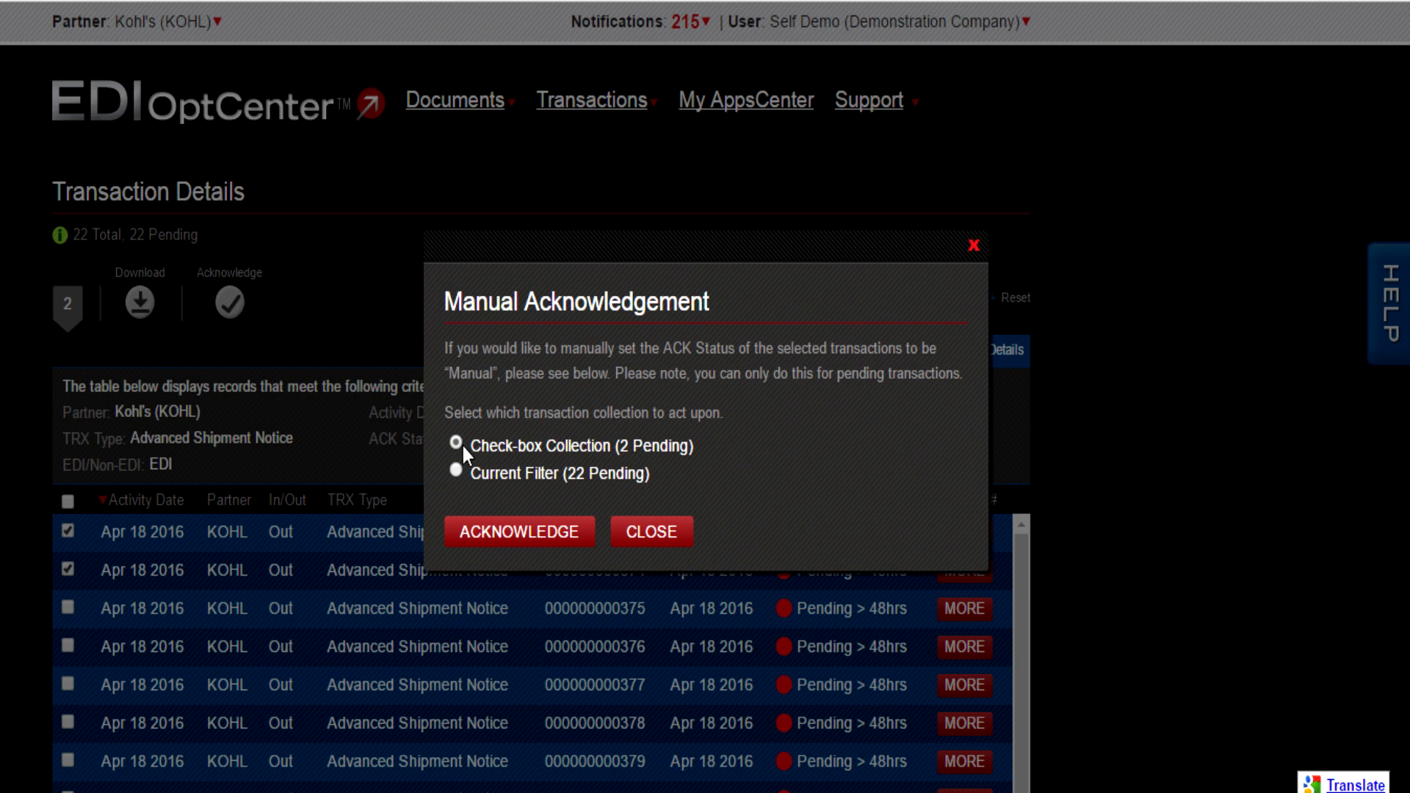
left_click(509, 535)
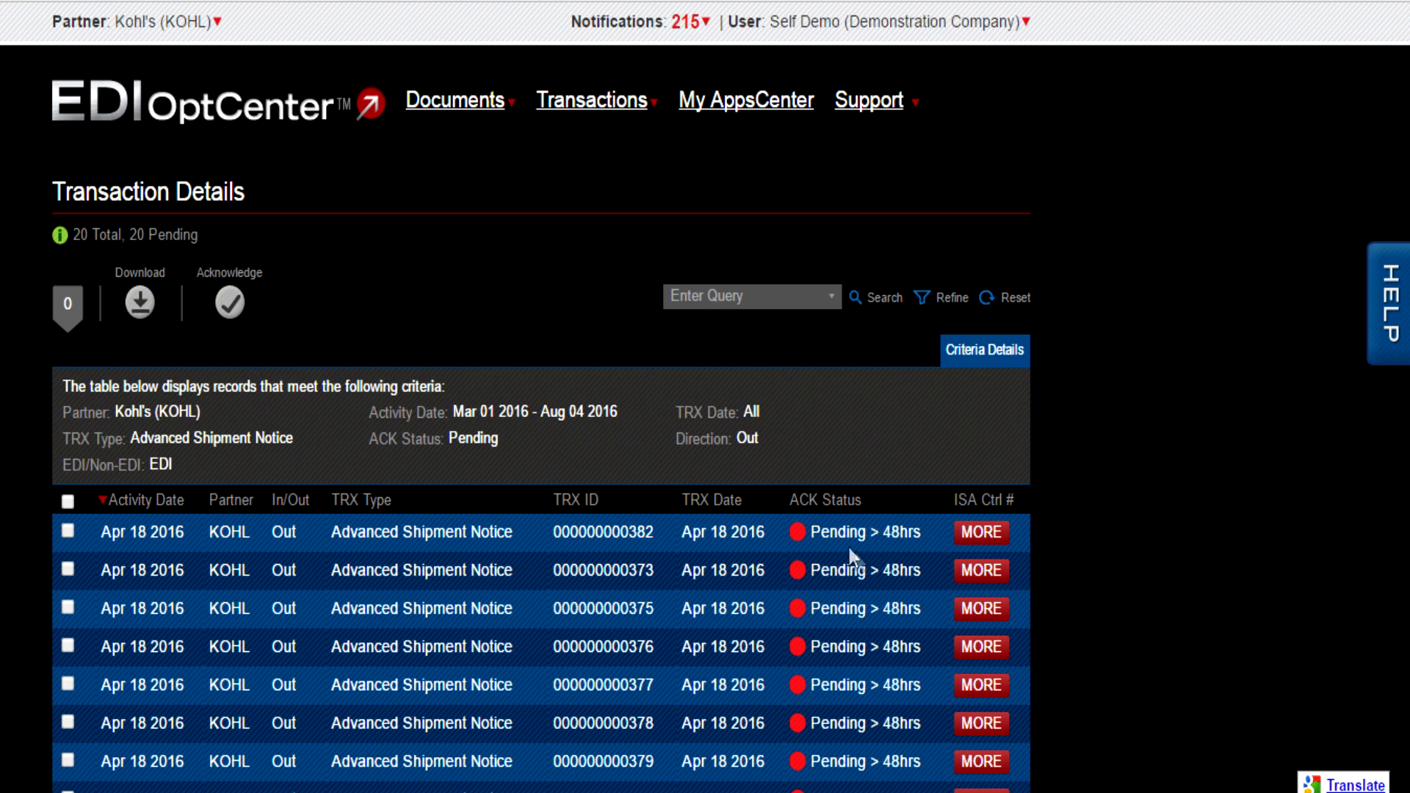
Open the additional ISA control details of the first pending Advanced Shipment Notice in the list
left_click(977, 533)
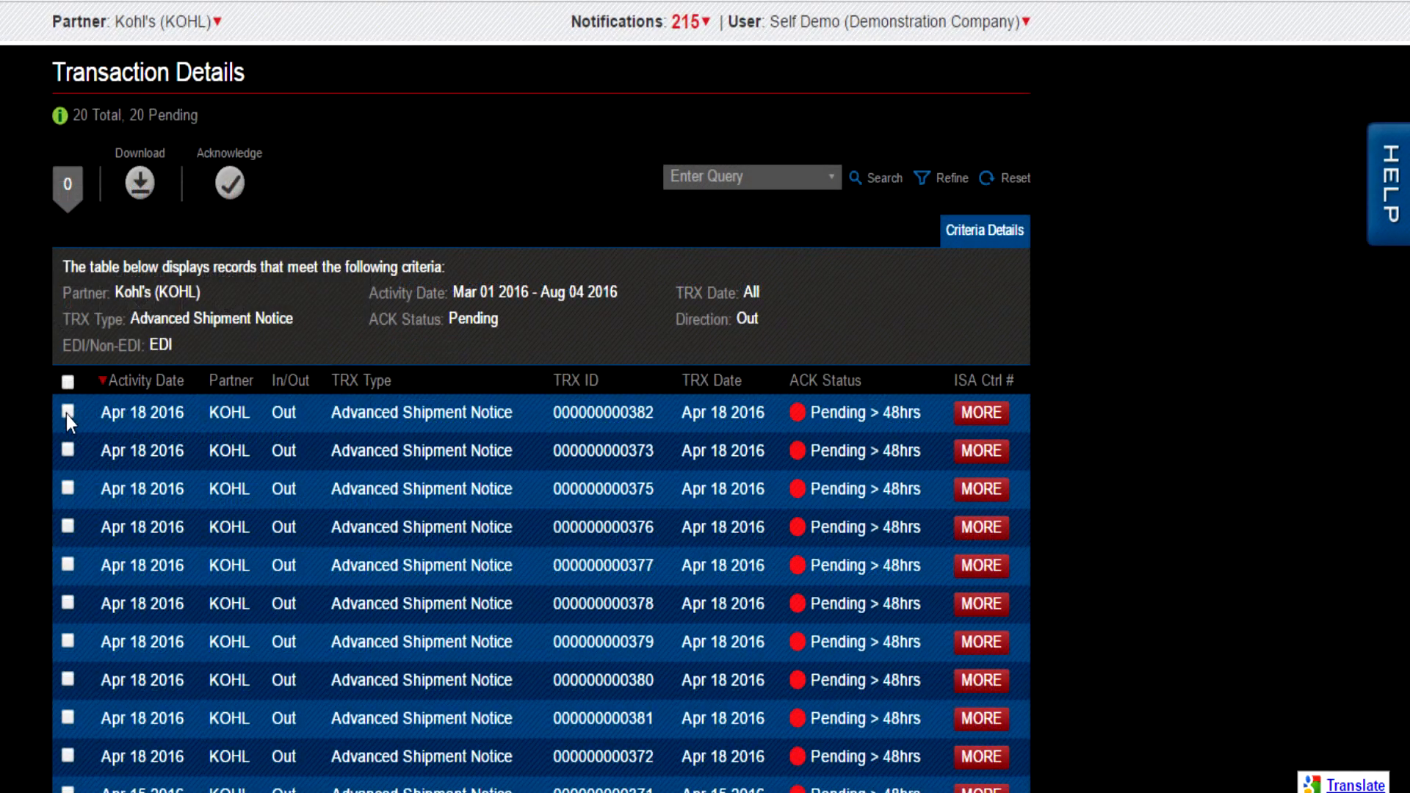
Download the first three pending Advanced Shipment Notices in Excel format using the check-box collection, and examine the spreadsheet's columns
left_click(67, 412)
left_click(68, 450)
left_click(65, 491)
left_click(137, 193)
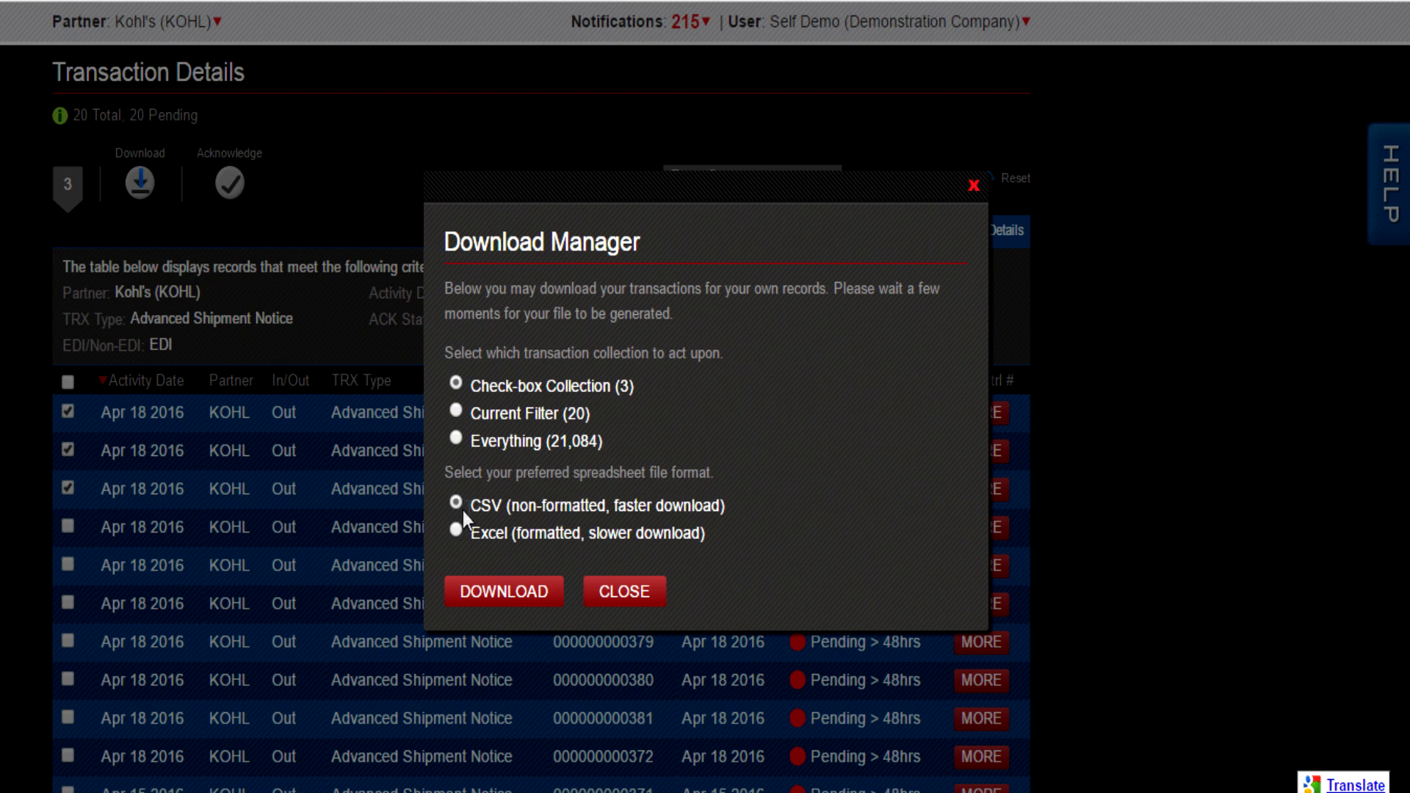
left_click(484, 530)
left_click(538, 598)
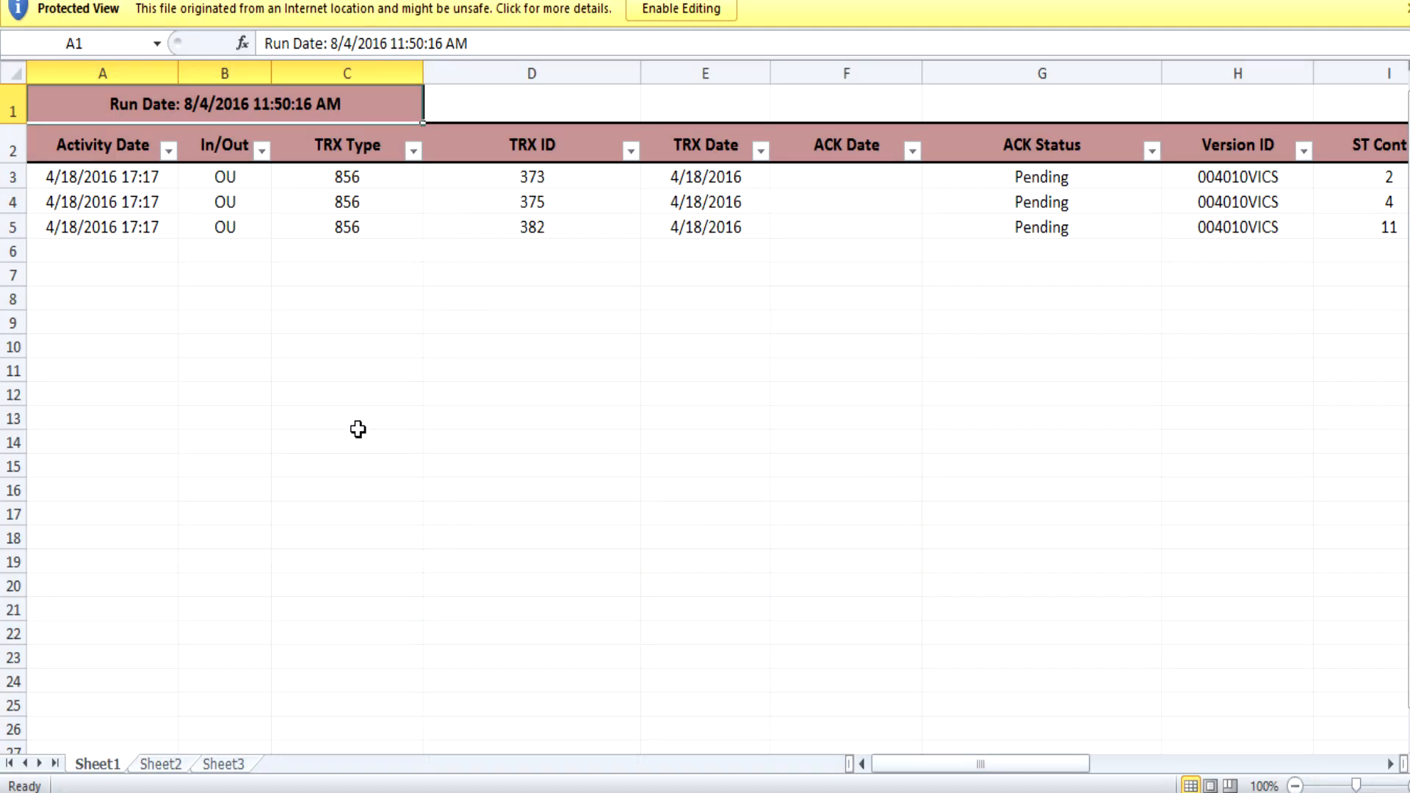
left_click_drag(955, 766, 1278, 775)
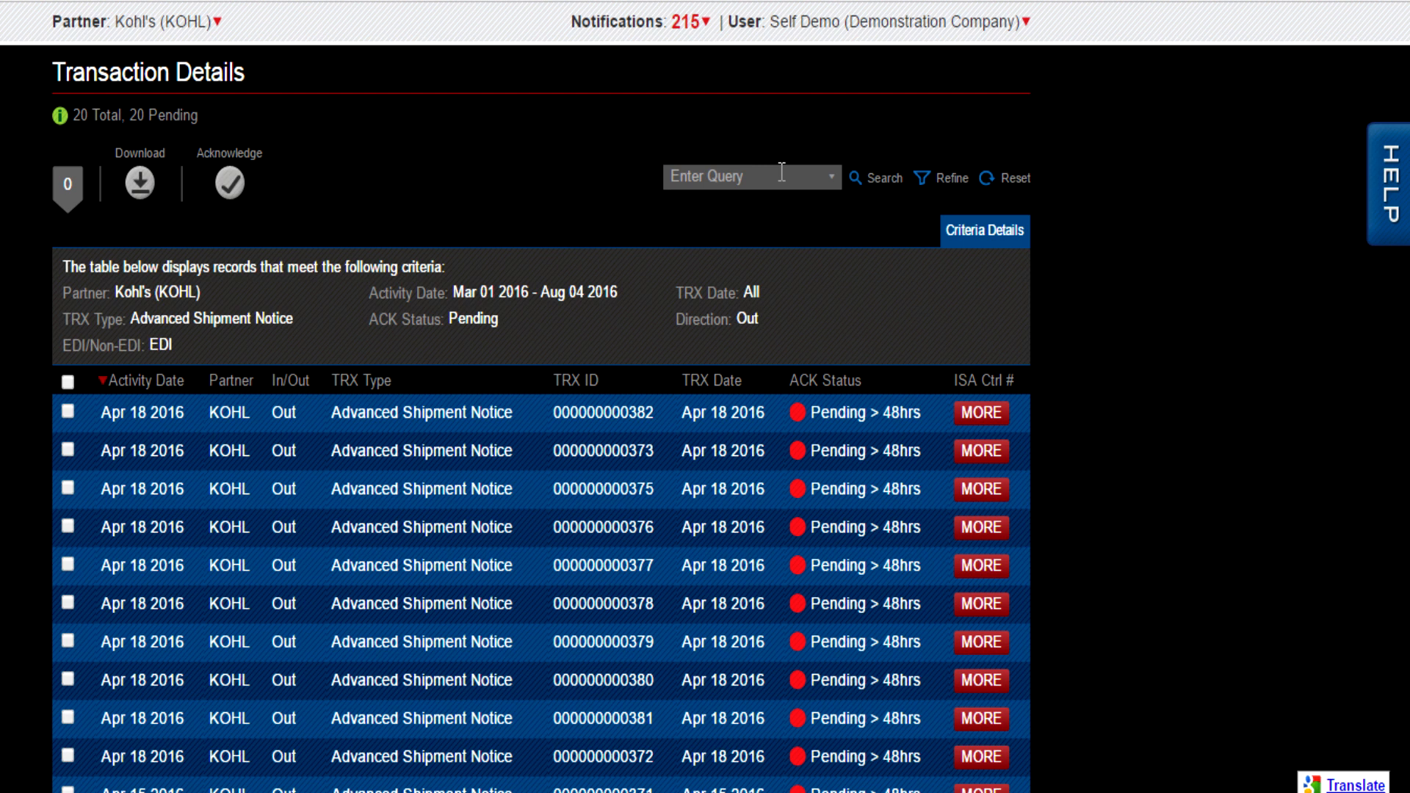
Search the filtered transactions for the partial TRX ID 000382
left_click(781, 174)
type("000382")
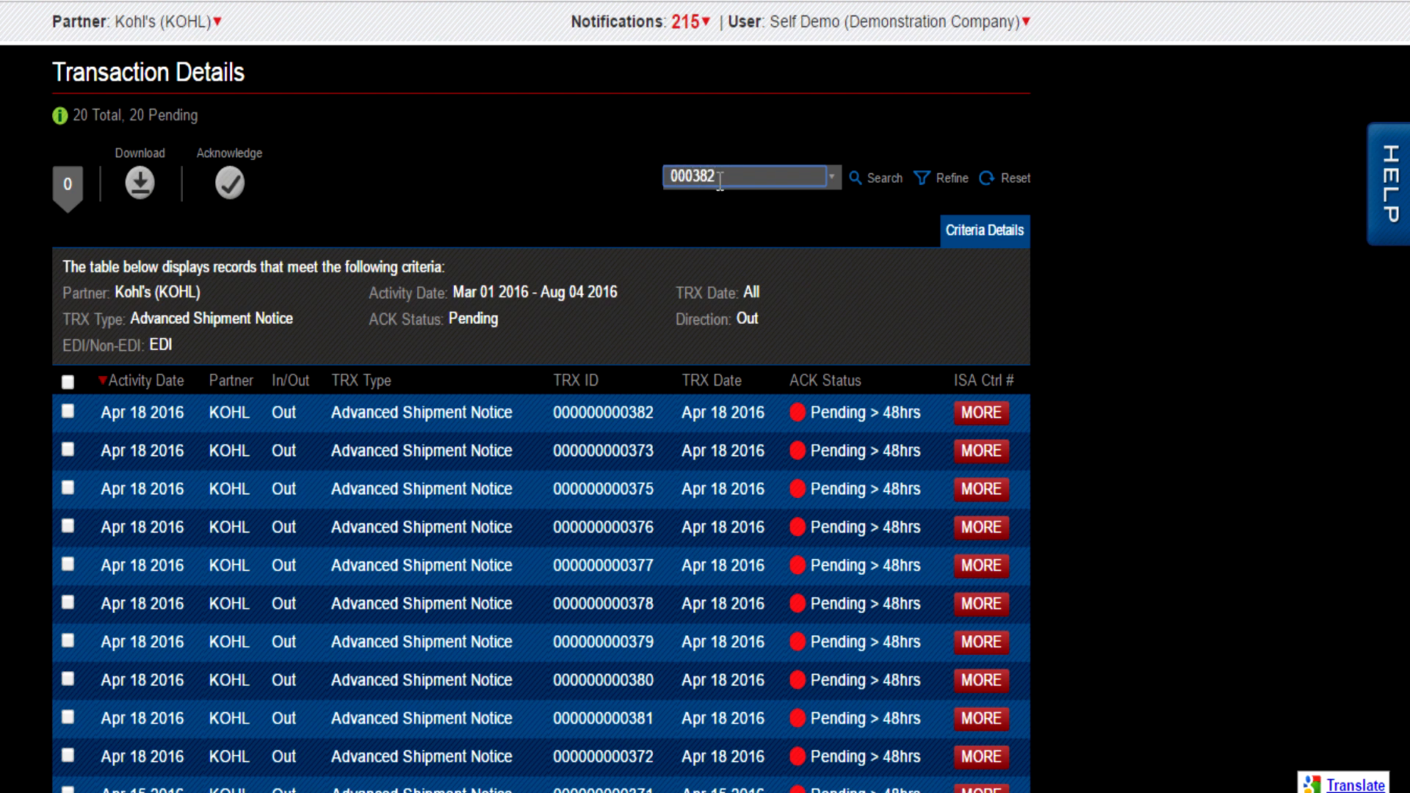
key("Return")
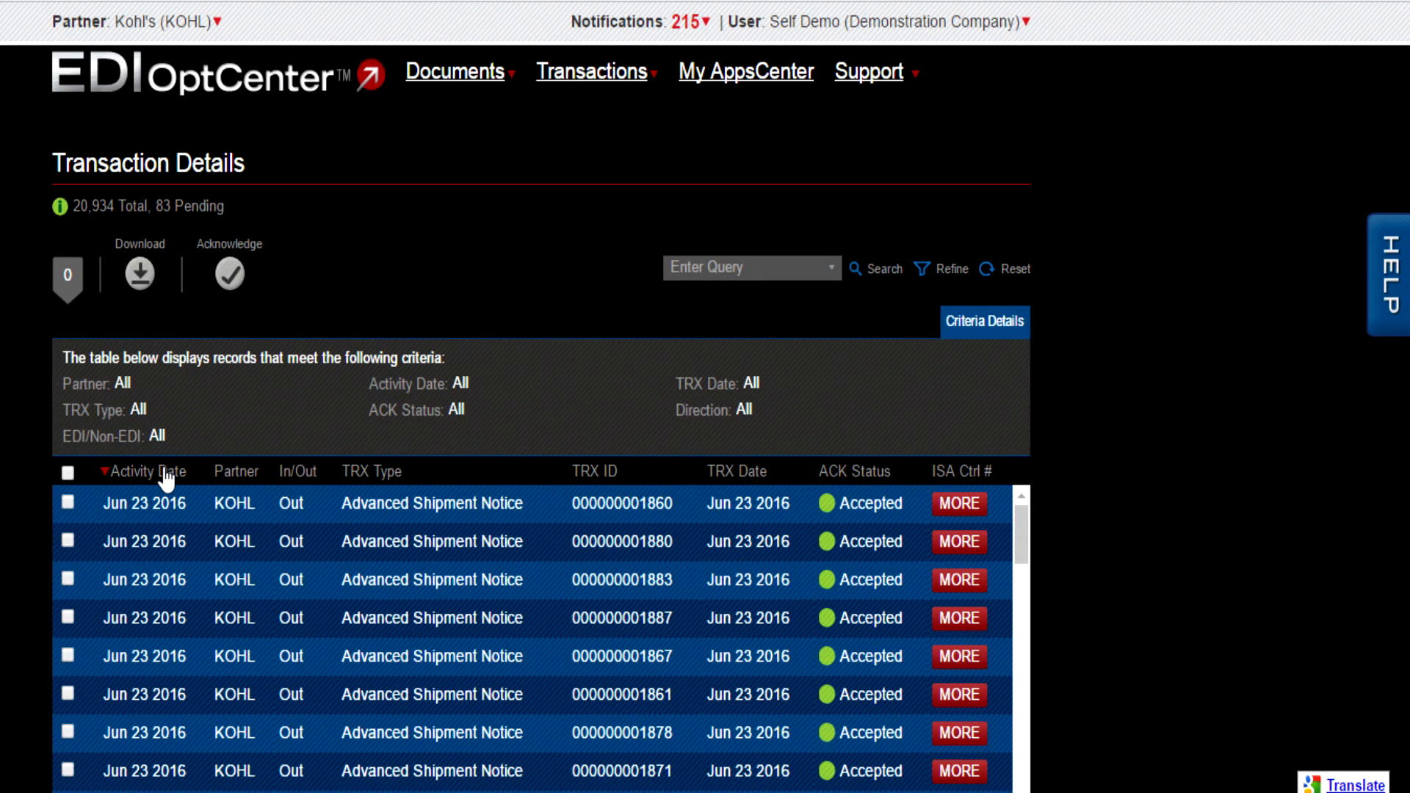
Sort the full transaction list by activity date with the oldest first, and switch it back to newest first
left_click(167, 478)
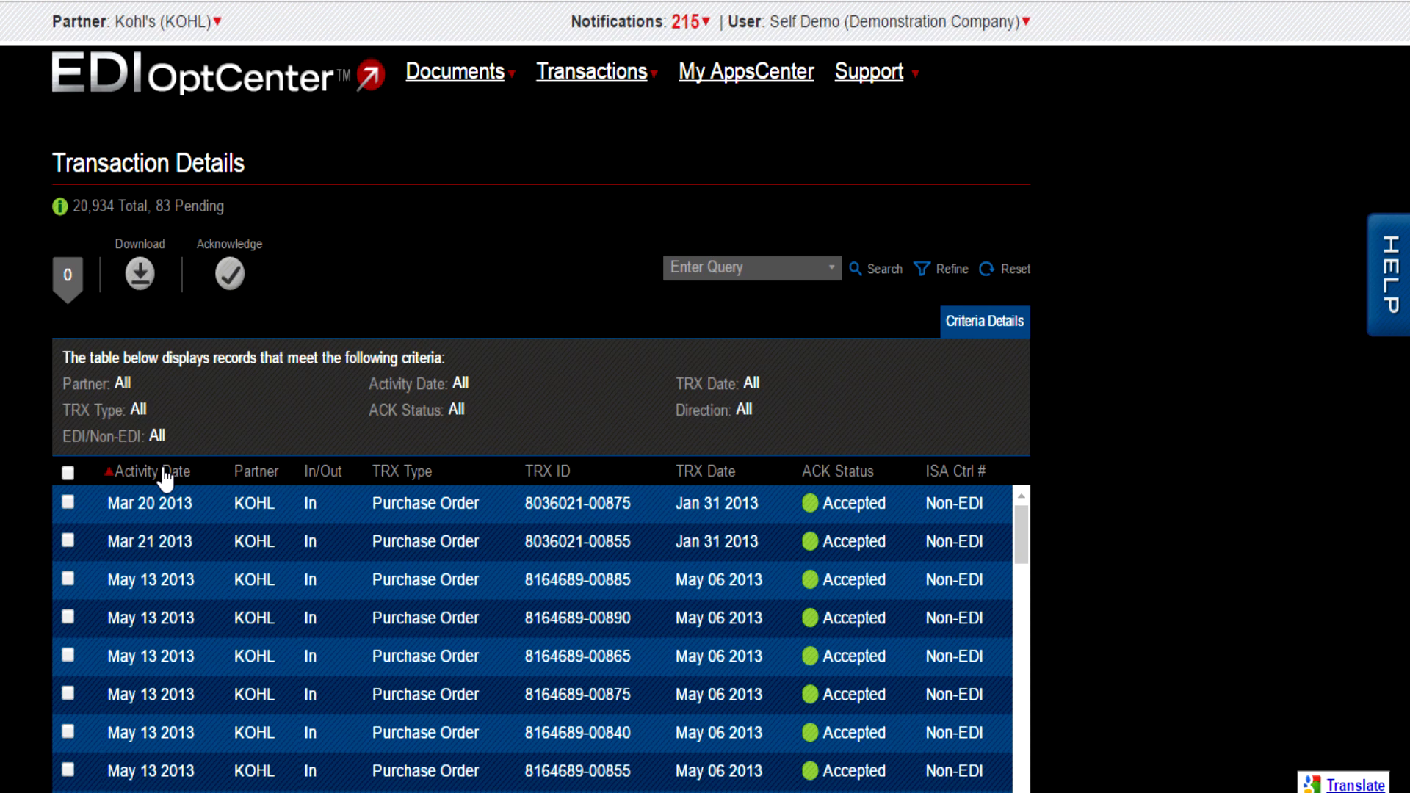
left_click(167, 477)
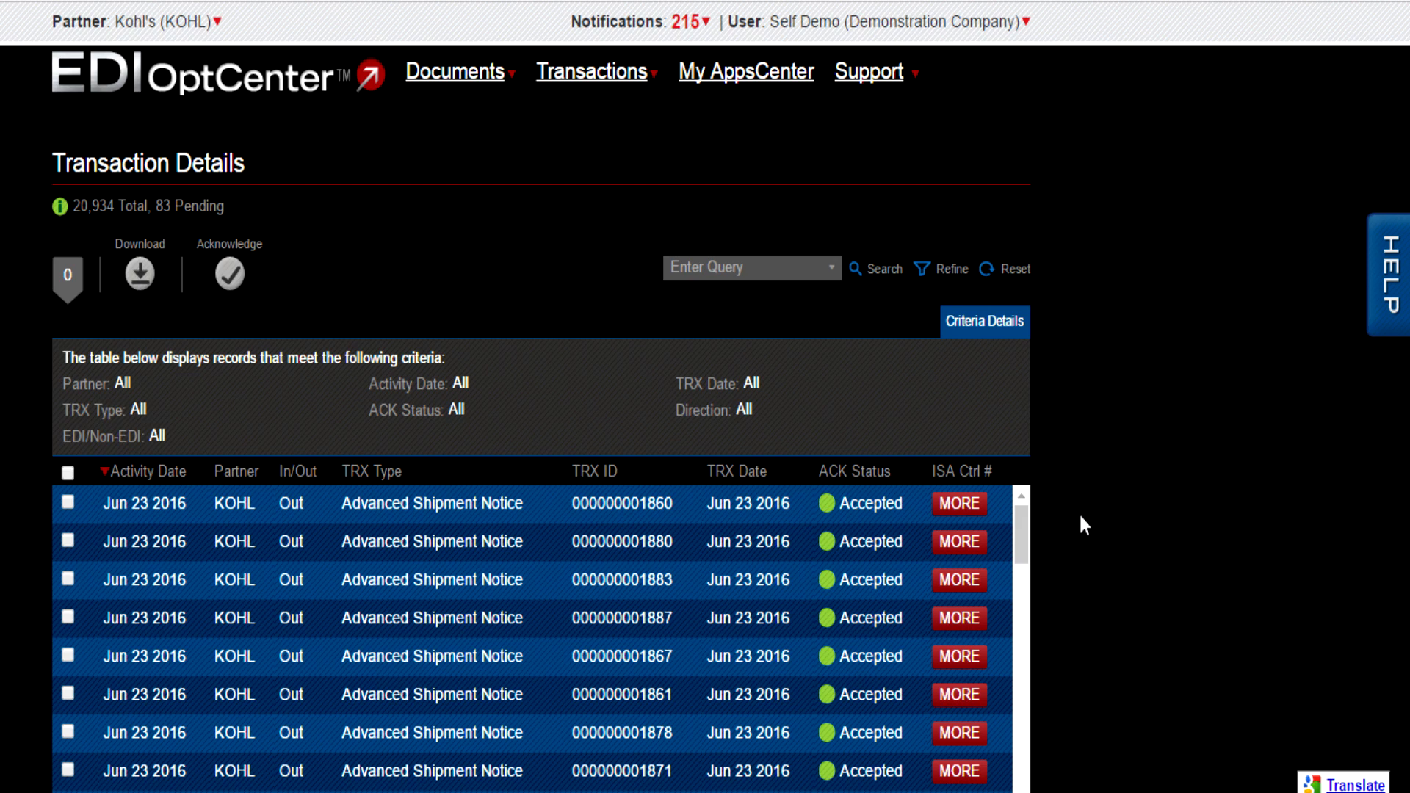
Open the help for the Transaction Details page and bring up the Contact Support form from it
left_click(1381, 266)
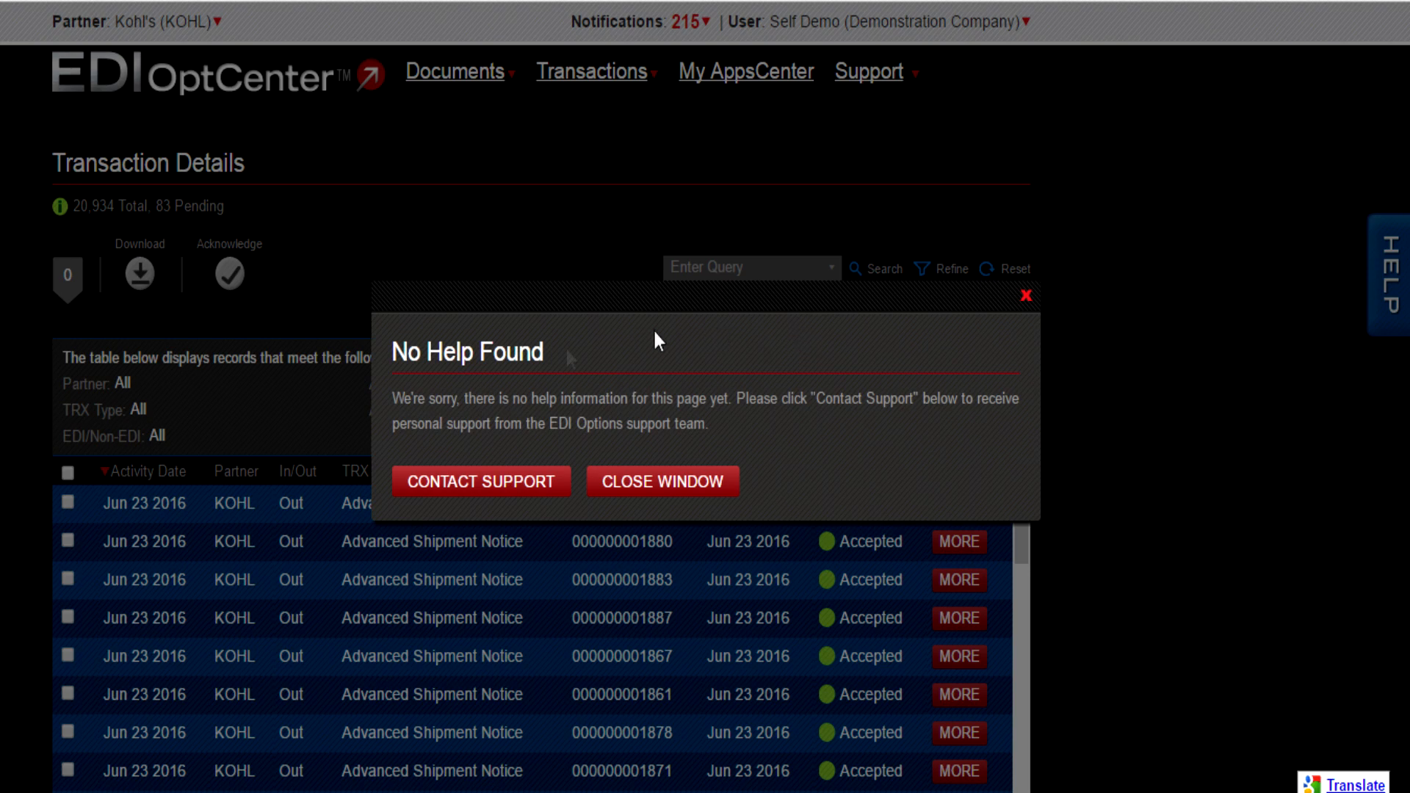
left_click(466, 491)
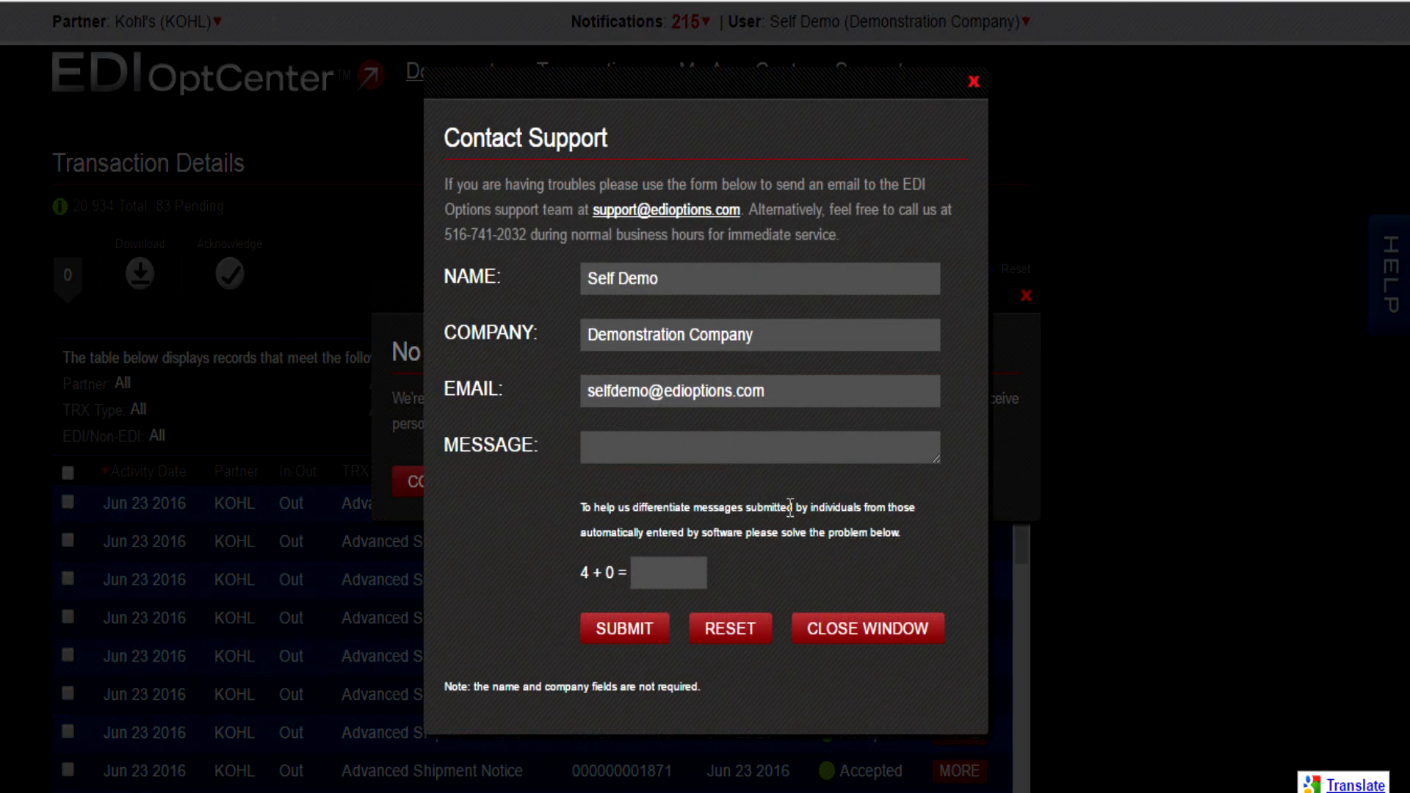